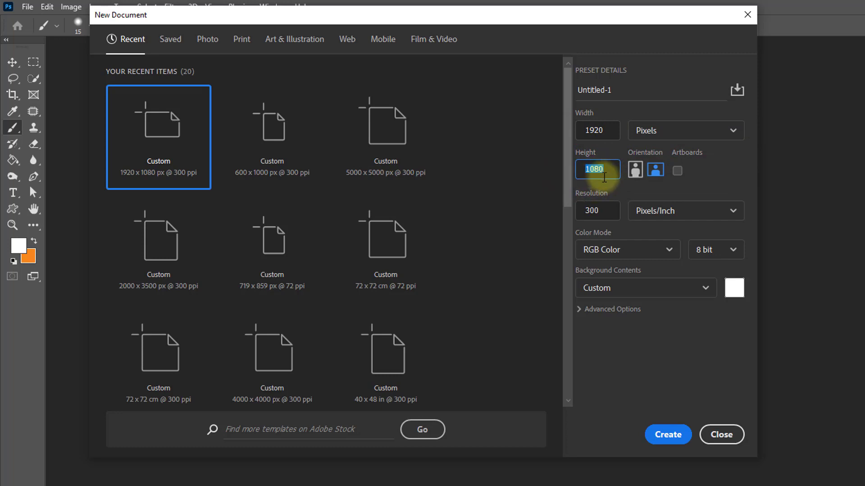
Create a new 1920 x 1080 pixel RGB document at 300 pixels/inch with a white background
click(615, 208)
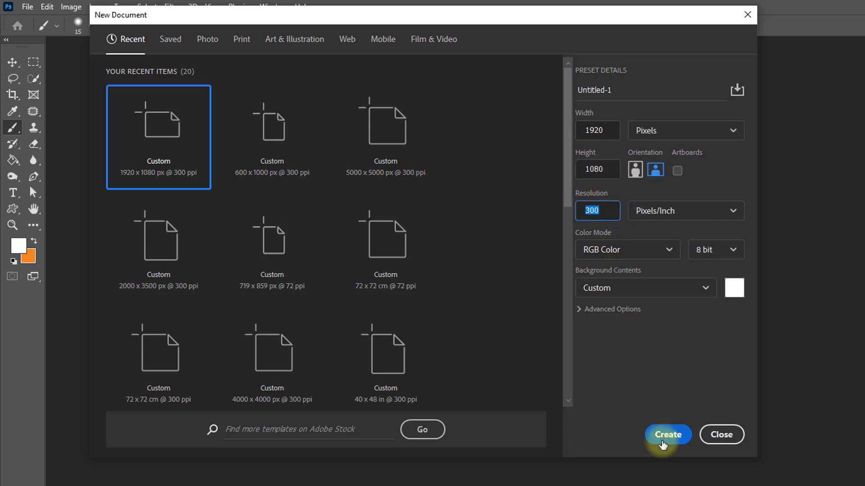
click(666, 435)
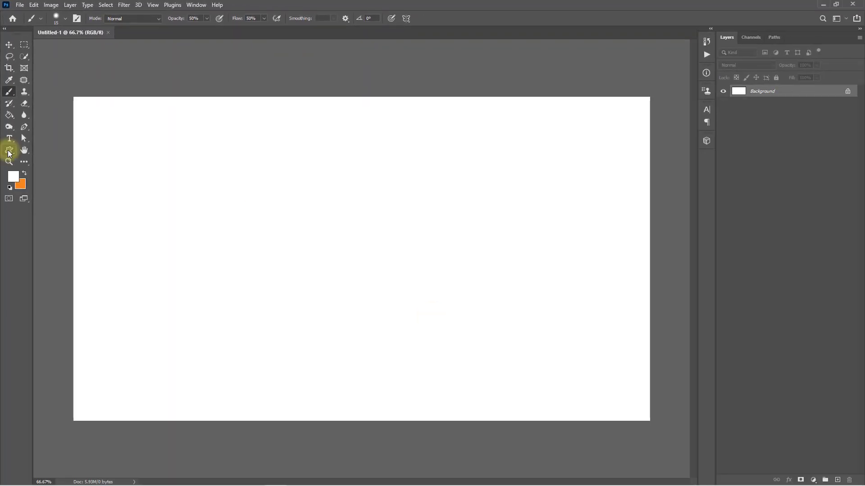
Draw a circle about 242 px in diameter near the middle of the canvas with the Ellipse Tool
right_click(11, 175)
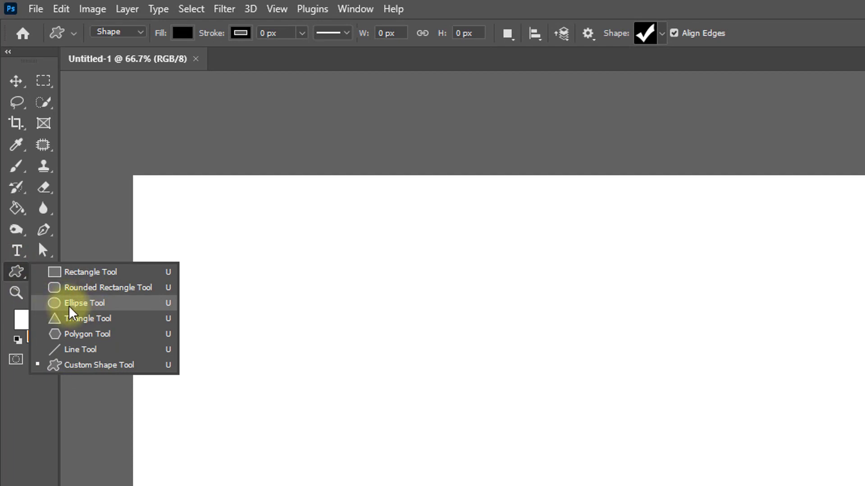
click(80, 304)
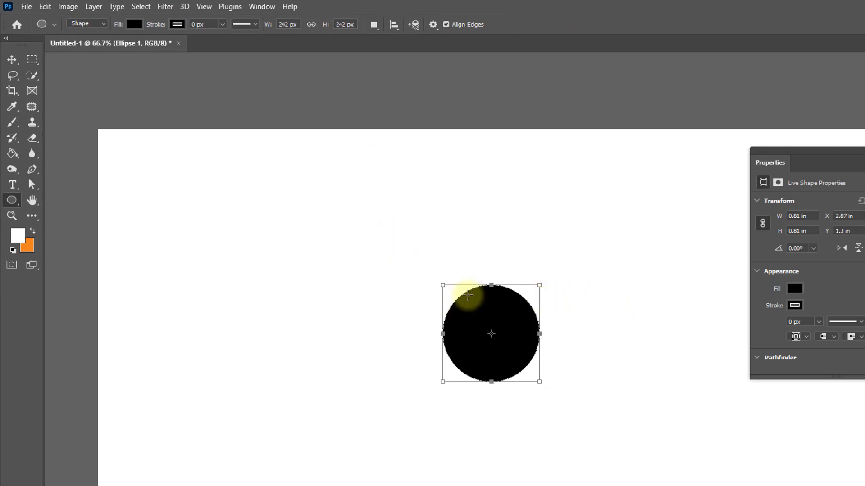
right_click(11, 200)
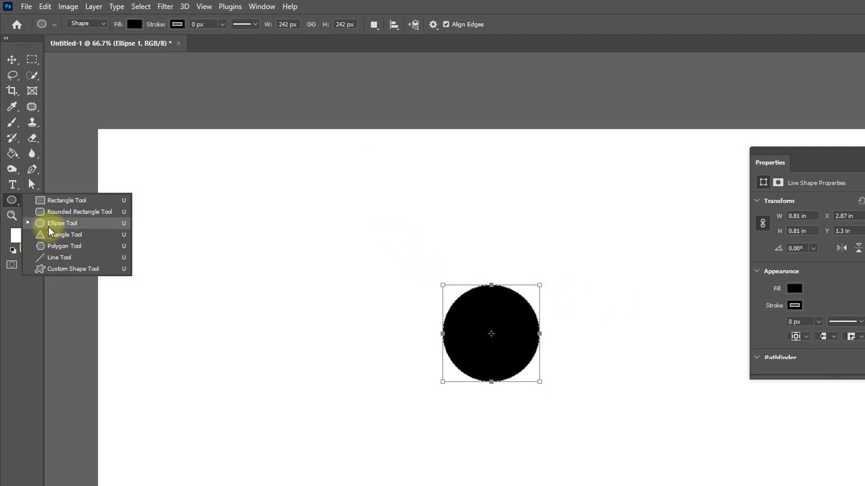
click(63, 224)
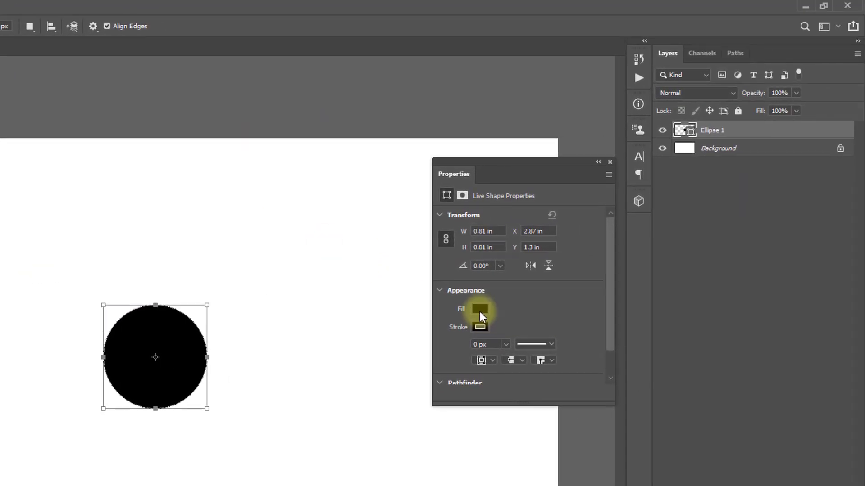
Fill the circle with yellow and give it a black stroke 4 px wide
click(795, 288)
click(599, 381)
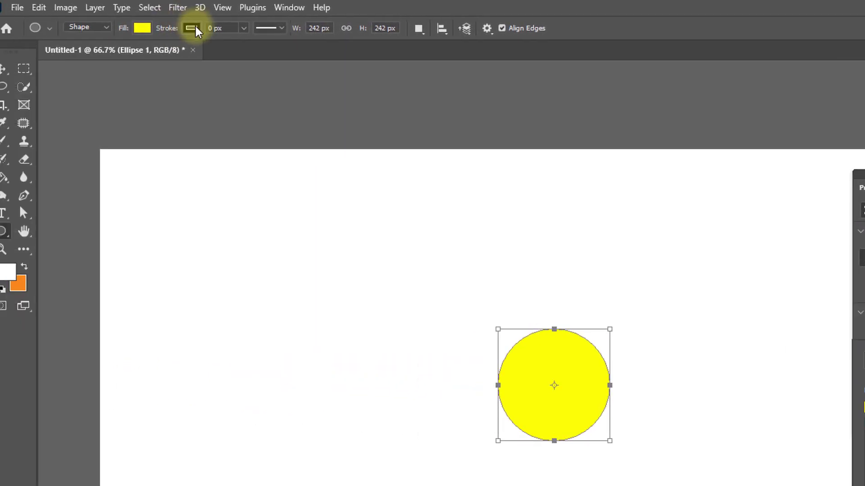
click(193, 28)
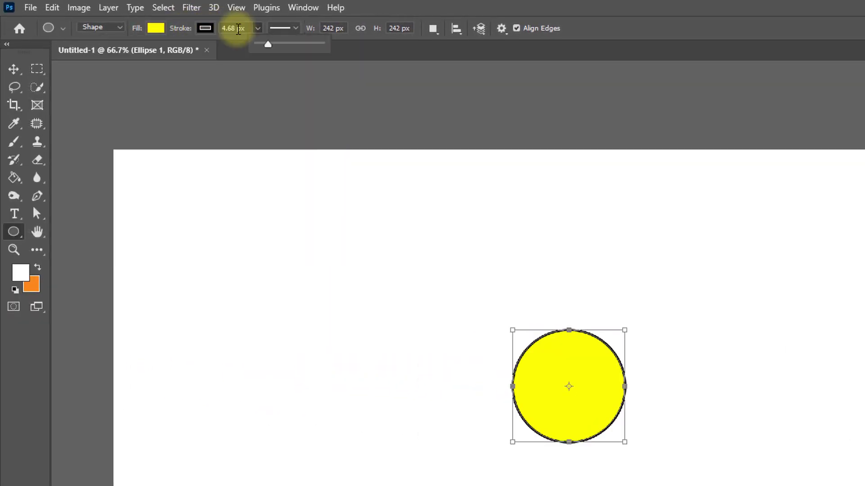
mouse_move(237, 28)
mouse_down()
mouse_move(219, 29)
mouse_move(201, 58)
mouse_up()
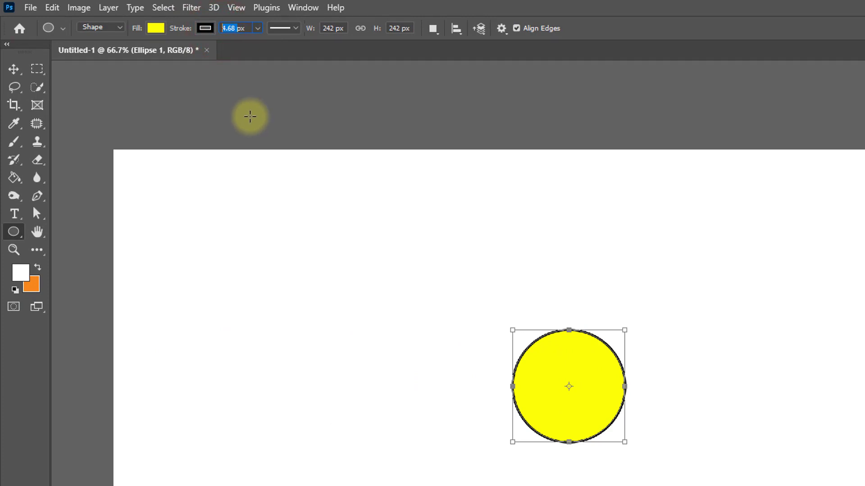
text(4)
key(Return)
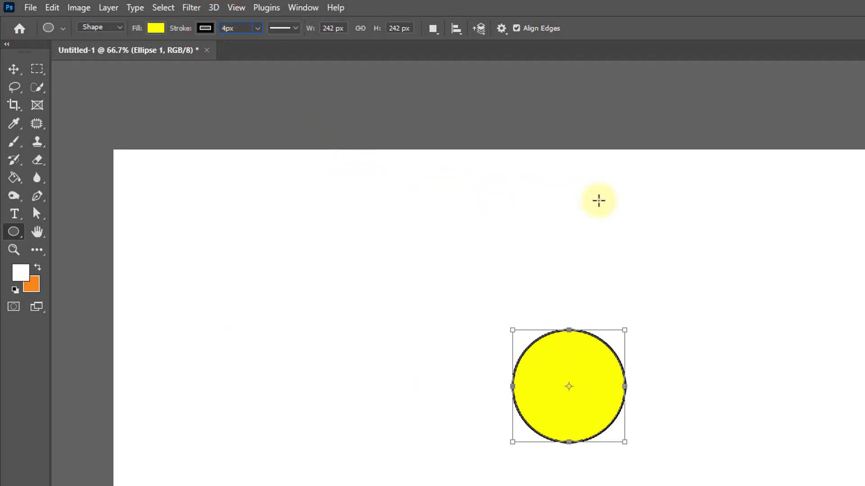
On a new layer, draw an open, curved petal-shaped path with the Pen Tool, rising from the circle's upper edge
click(34, 199)
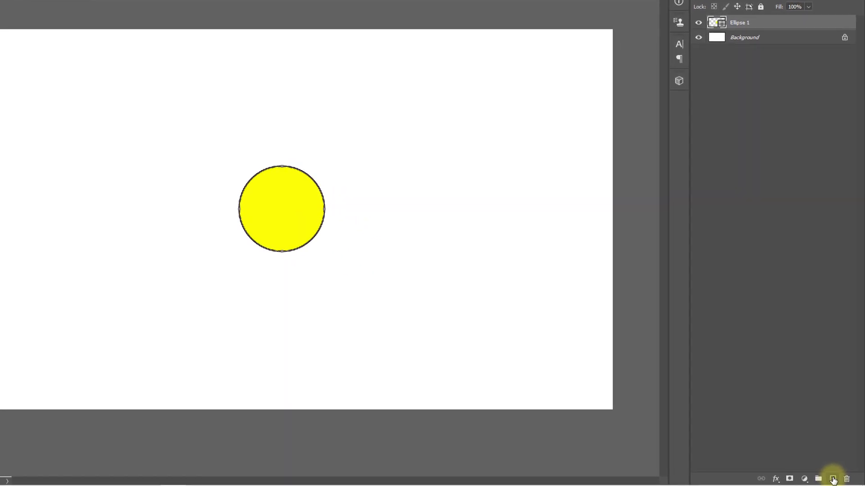
click(833, 479)
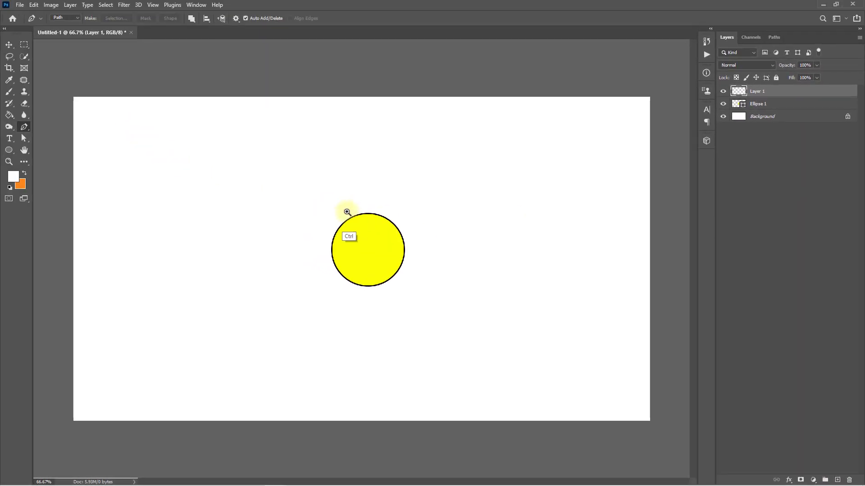
ctrl+click(347, 212)
click(321, 294)
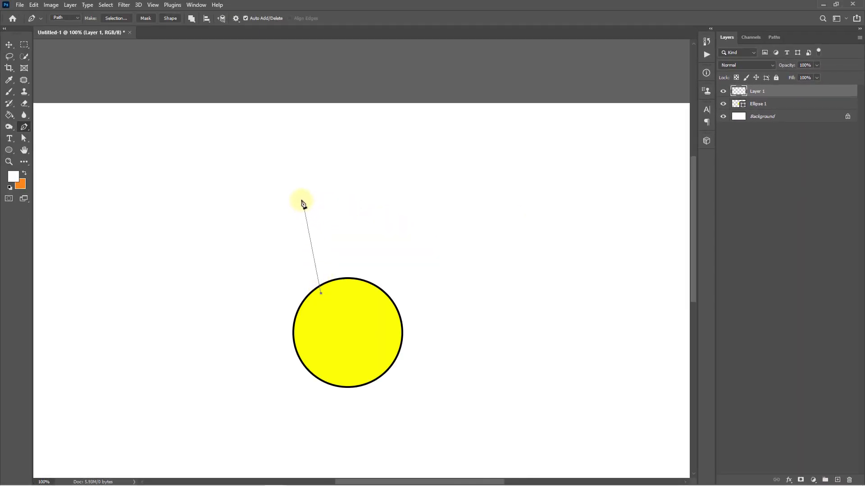
drag(300, 186, 311, 144)
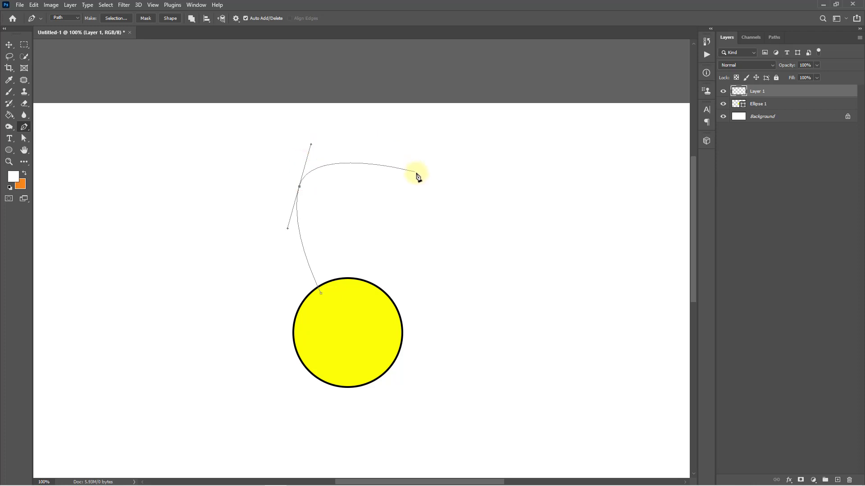
drag(419, 179, 409, 247)
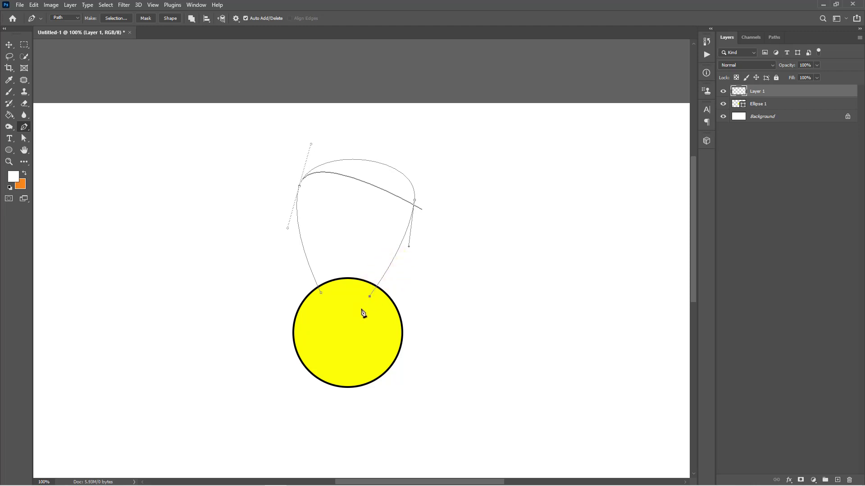
Refine the petal path by moving its upper-left anchor point outward and reshaping its side and top curves
scroll(359, 293, down, 1)
ctrl+click(359, 214)
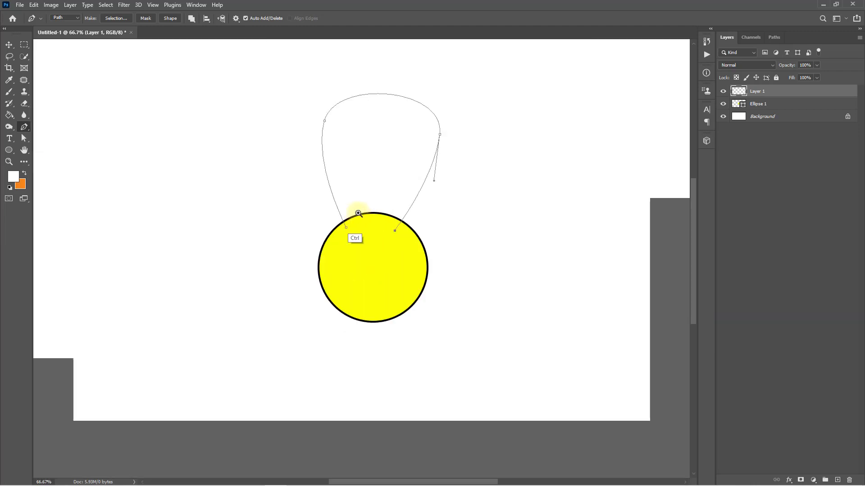
drag(324, 120, 316, 121)
drag(302, 165, 303, 175)
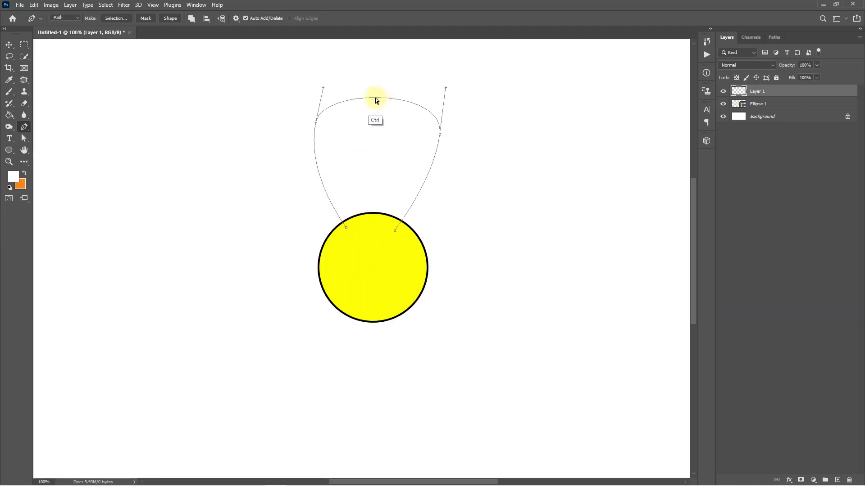
drag(376, 98, 377, 88)
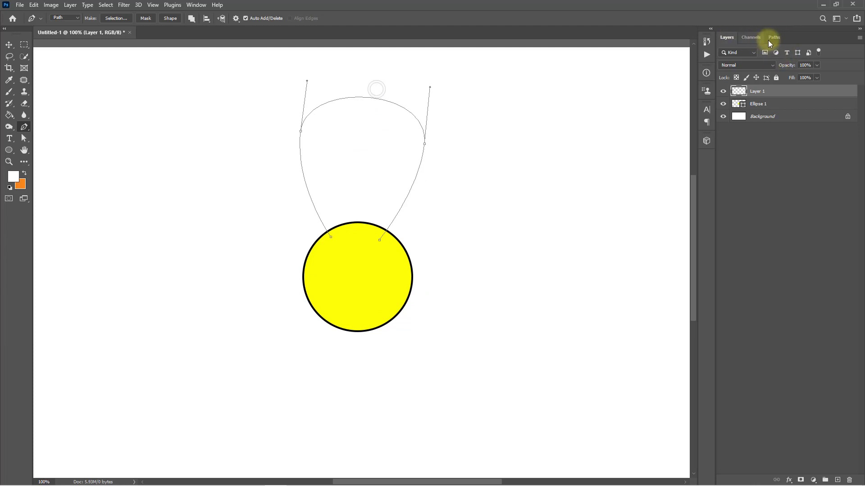
Fill the petal path with the orange foreground color and place its layer beneath the circle's layer
click(773, 38)
key(ctrl+Return)
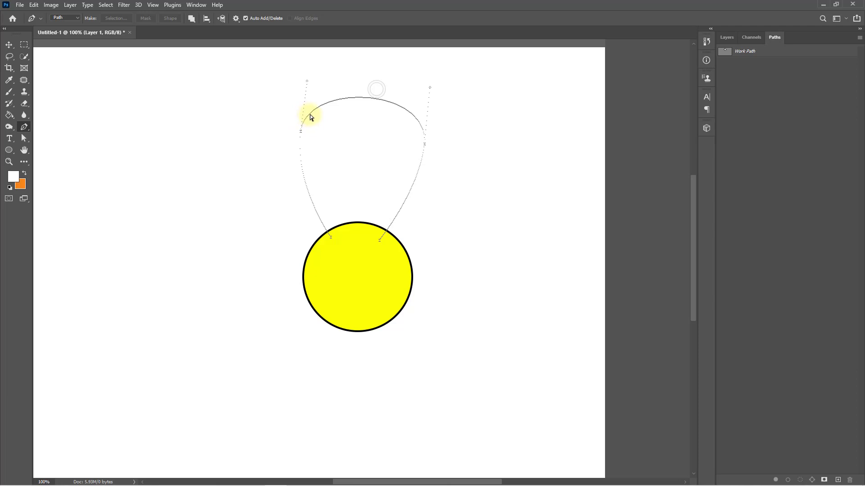
ctrl+click(334, 102)
key(ctrl+z)
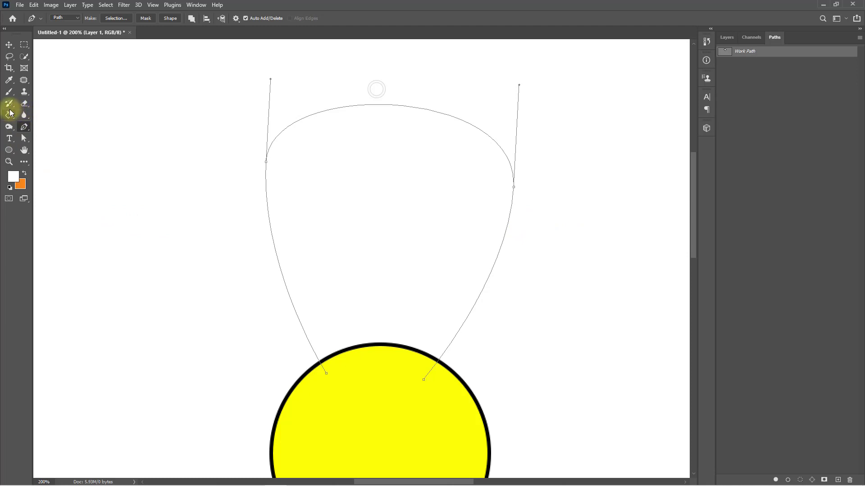
key(b)
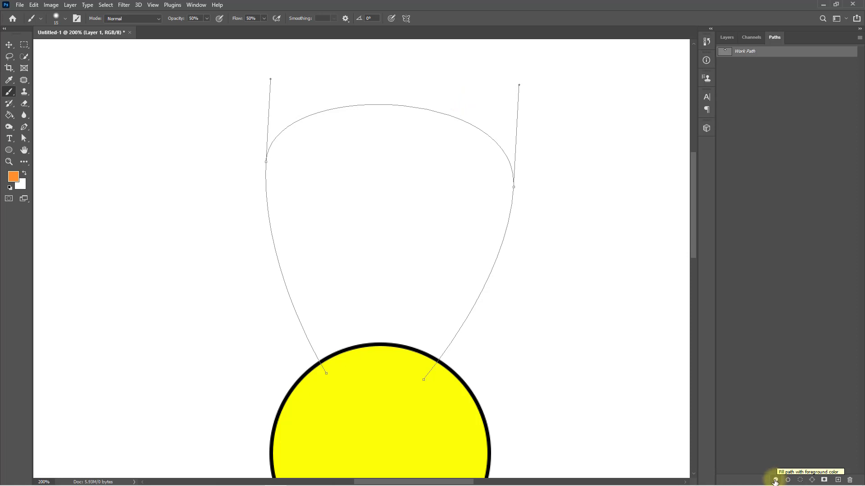
click(775, 481)
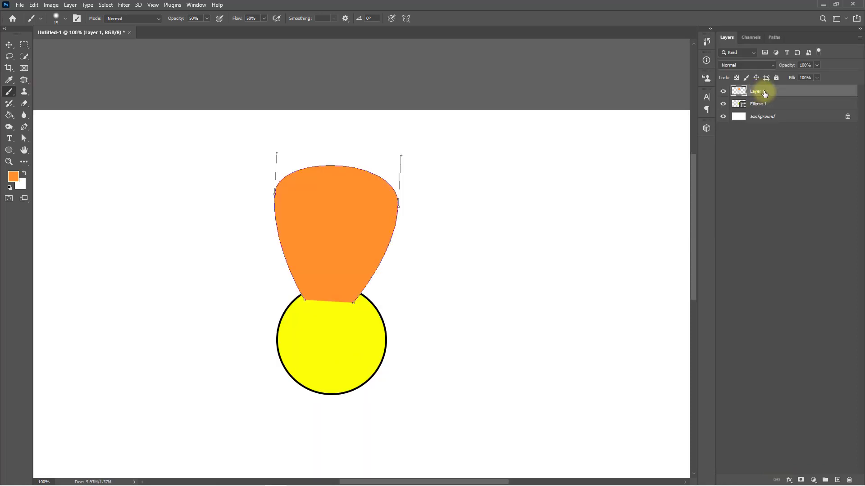
drag(764, 93, 756, 120)
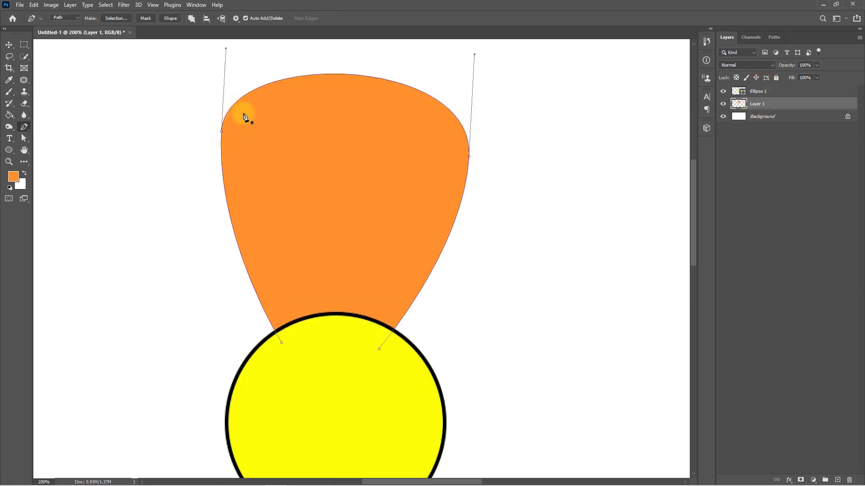
Set the foreground color to black (#000000) for outlining the petal path
ctrl+click(245, 89)
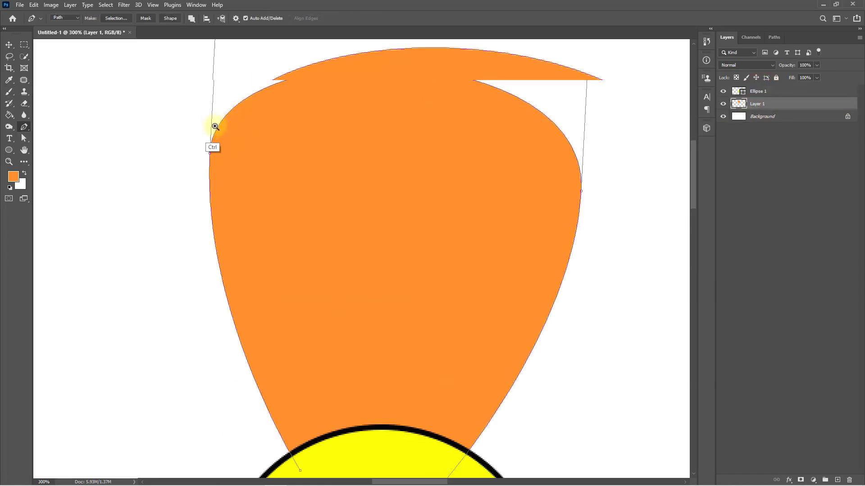
ctrl+click(215, 126)
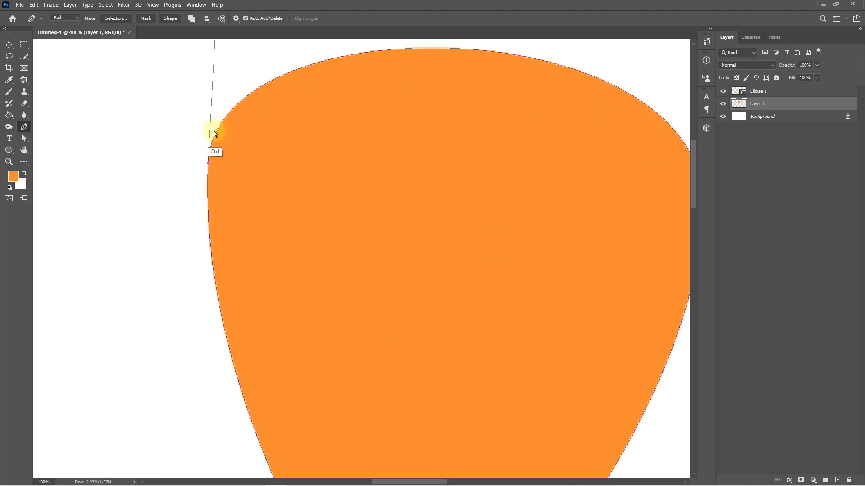
key(ctrl+a)
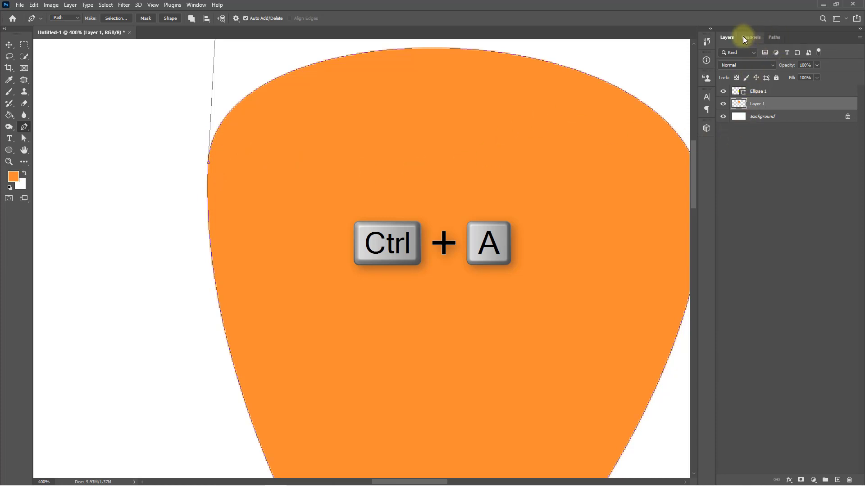
click(774, 37)
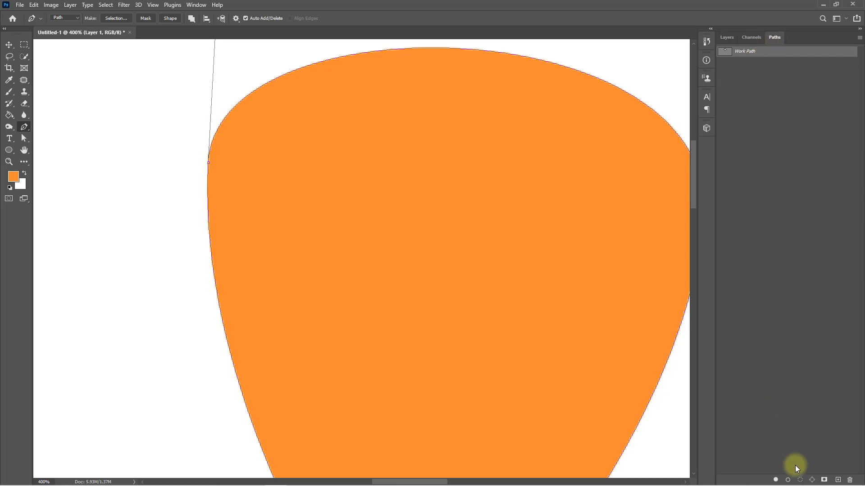
click(14, 176)
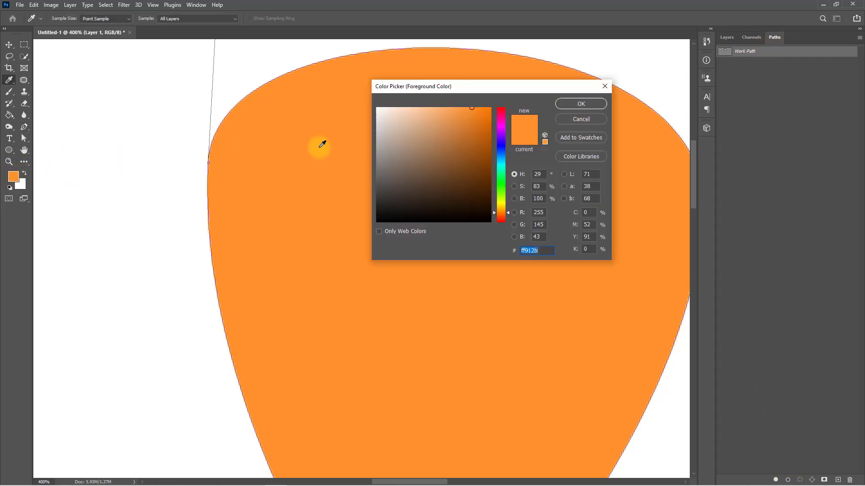
drag(387, 208, 338, 226)
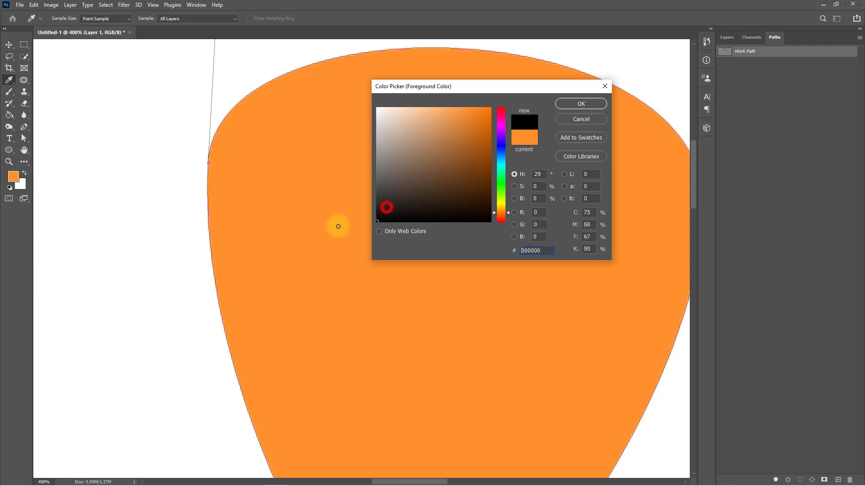
click(571, 103)
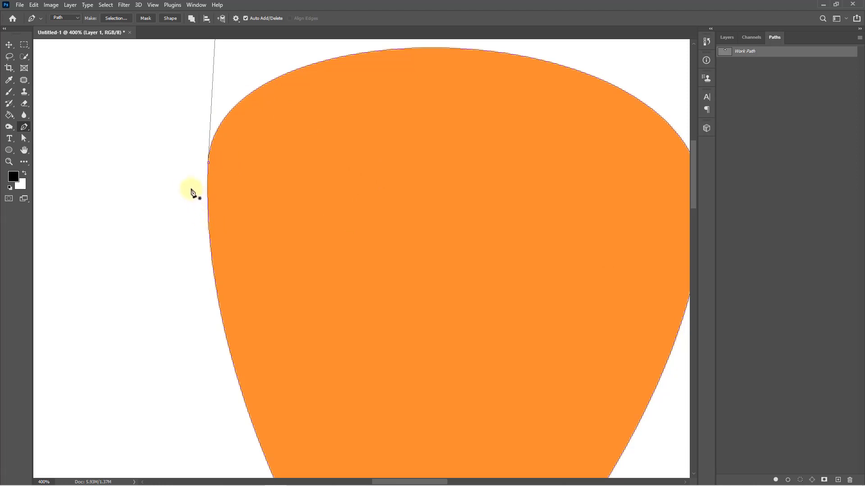
Set the Brush to size 2 with 100% opacity and 100% flow, and undo the test stroke beside the petal
drag(10, 94, 53, 93)
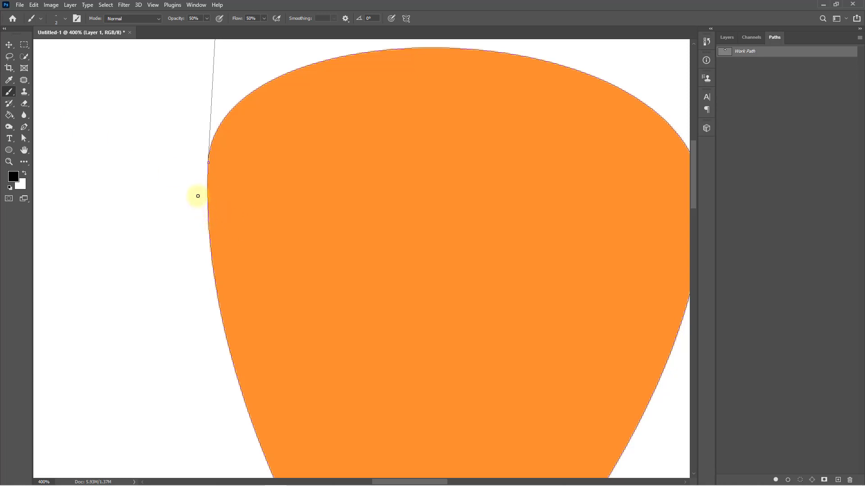
scroll(214, 173, up, 2)
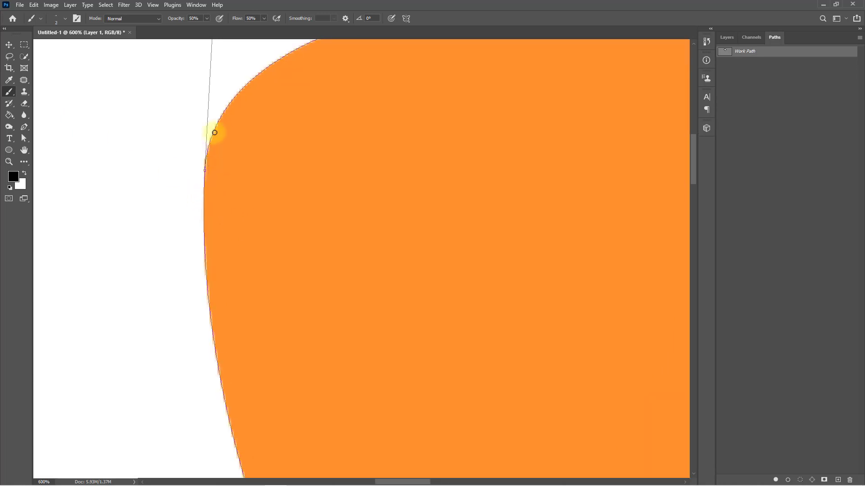
key(ctrl+z)
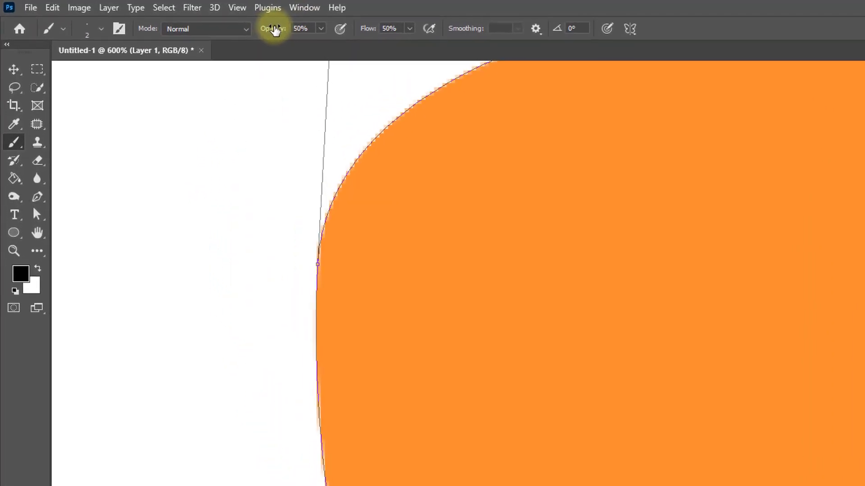
drag(176, 19, 261, 18)
drag(370, 27, 488, 15)
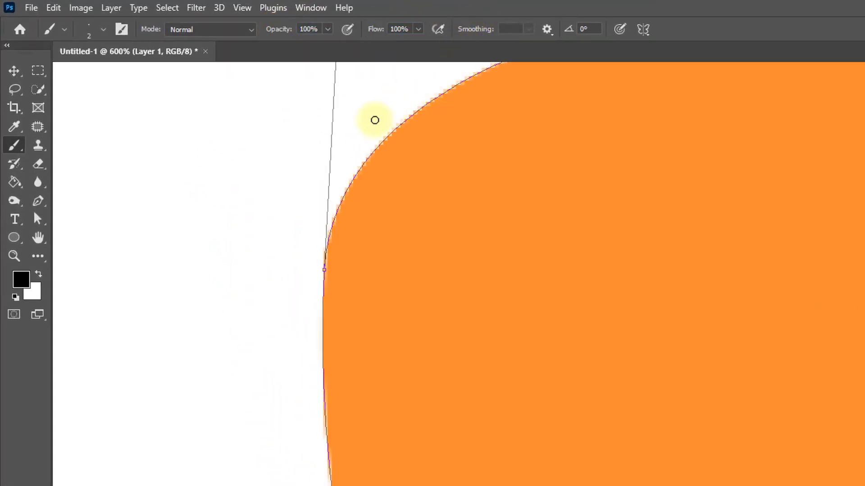
drag(294, 272, 304, 338)
key(ctrl+z)
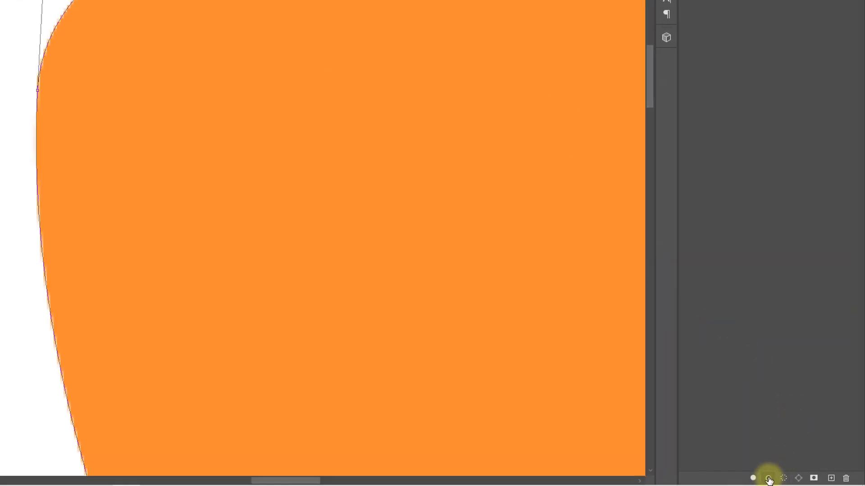
Stroke the petal path twice with the black brush to strengthen its outline
click(768, 479)
scroll(110, 70, down, 3)
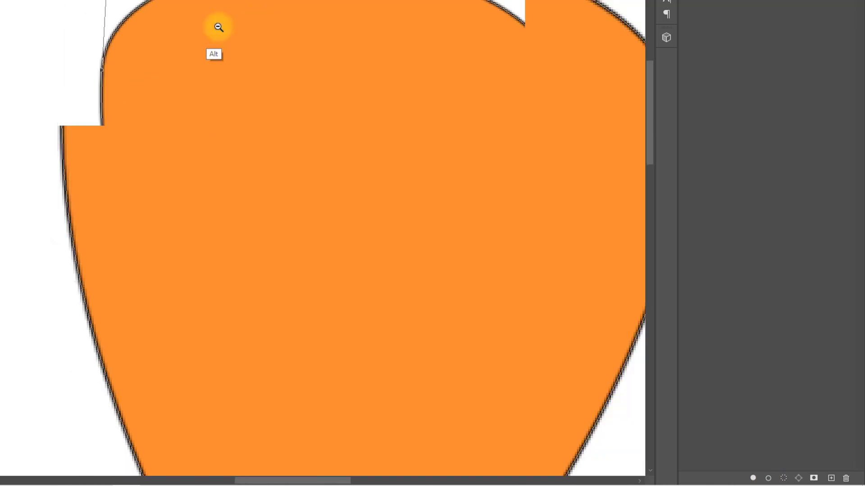
drag(297, 183, 341, 162)
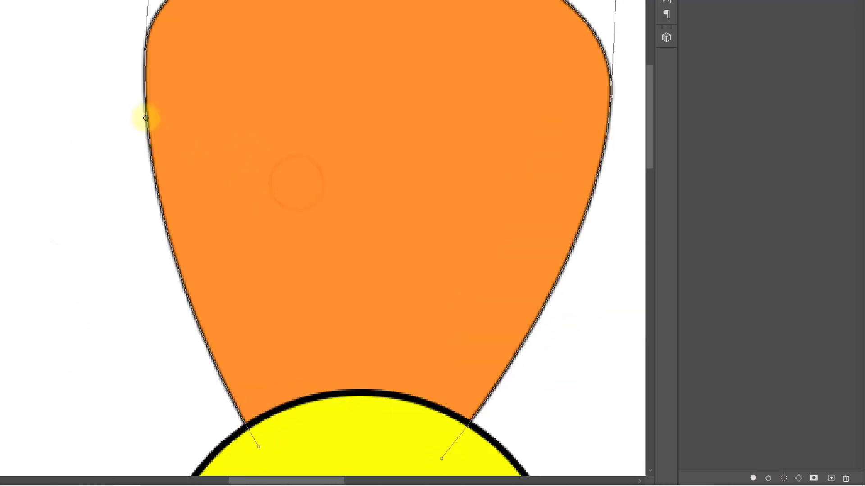
click(768, 479)
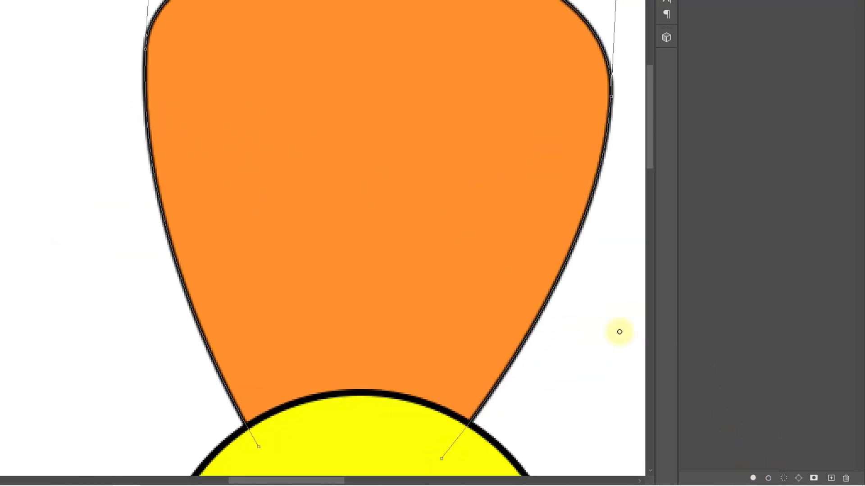
Delete the petal's path and return to the layer list
alt+click(87, 94)
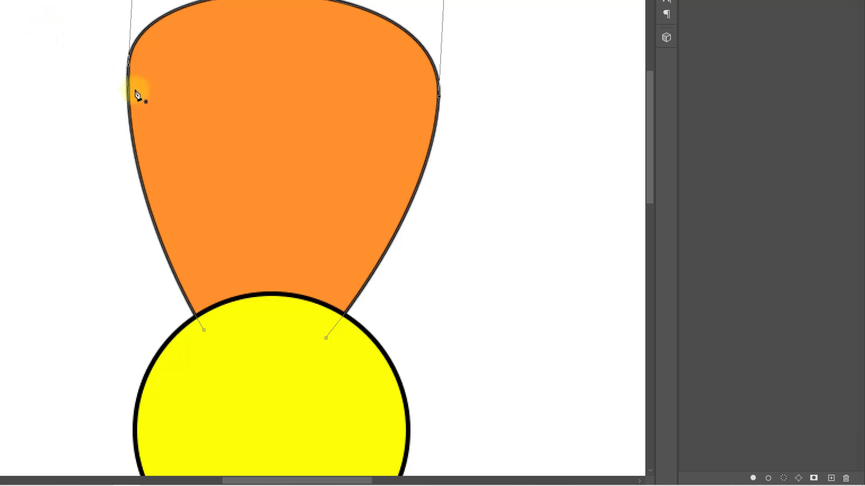
right_click(212, 71)
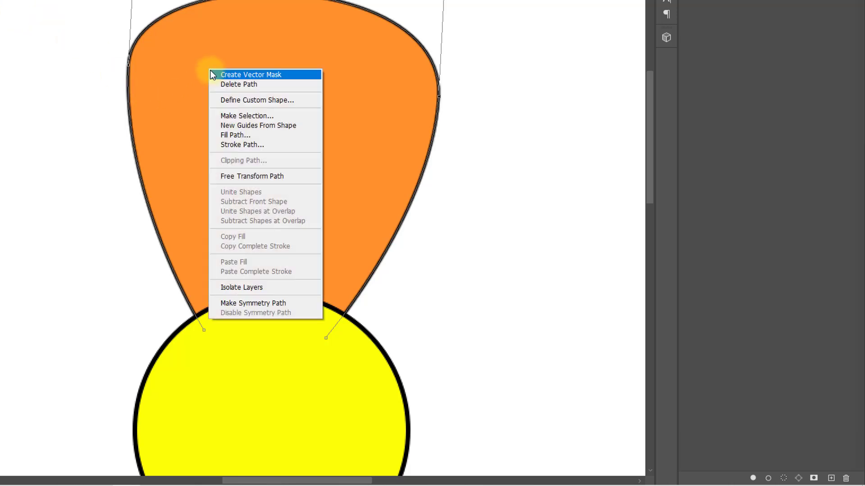
click(239, 84)
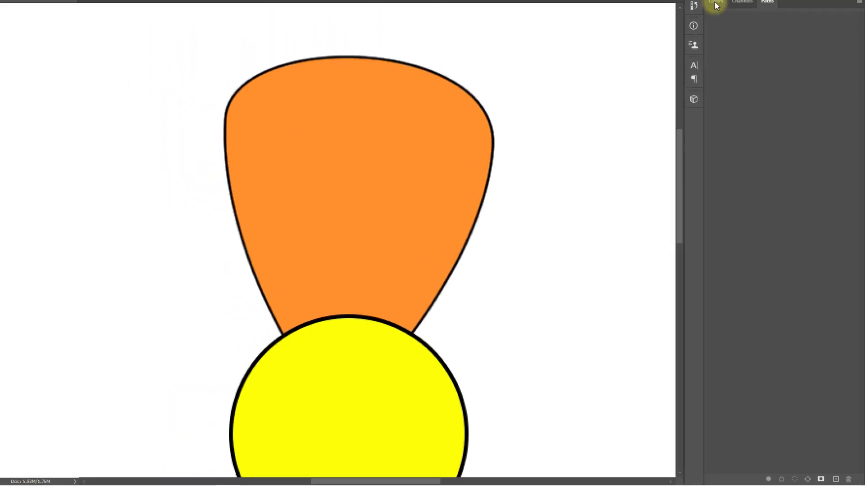
click(726, 37)
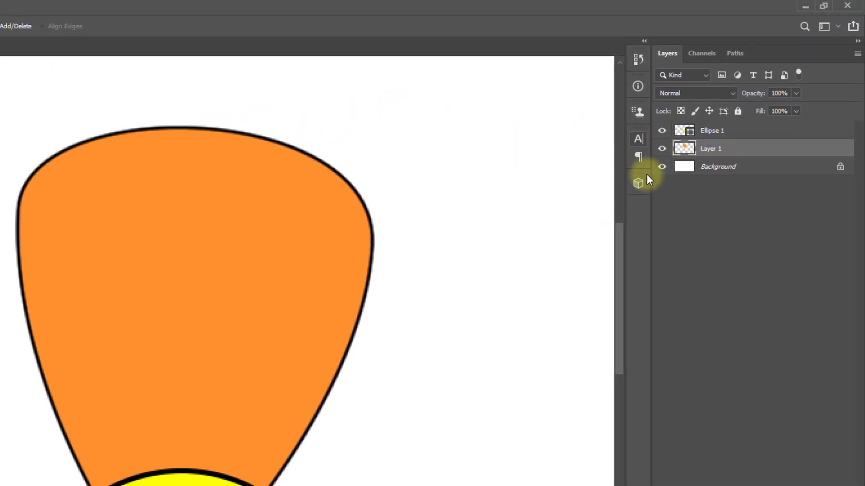
Free-transform the petal on Layer 1, moving it slightly upward and stretching its height to about 111%
key(ctrl+minus)
key(ctrl+t)
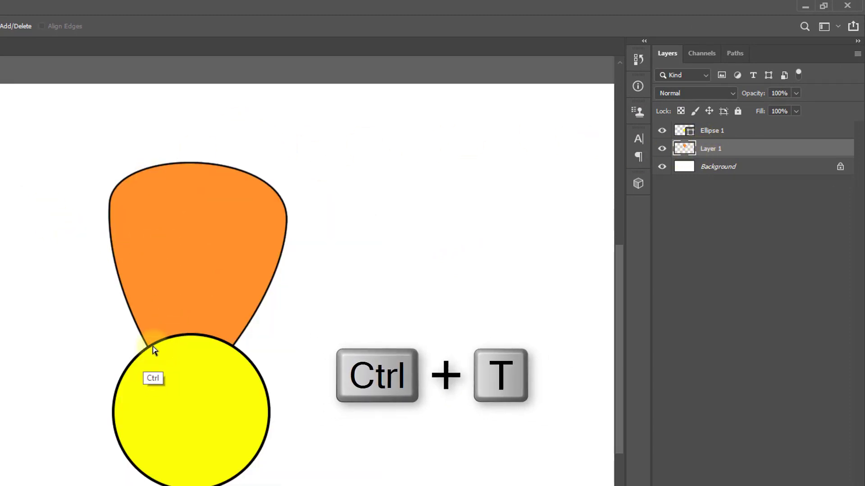
key(ctrl+t)
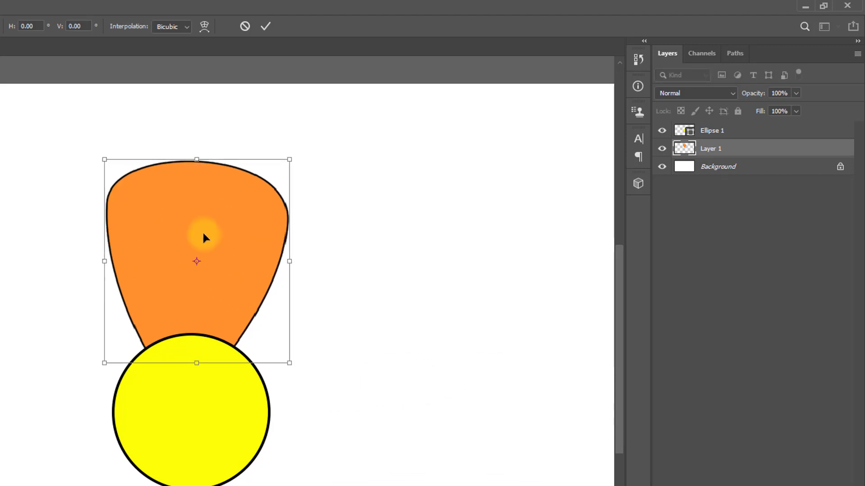
drag(203, 228, 203, 219)
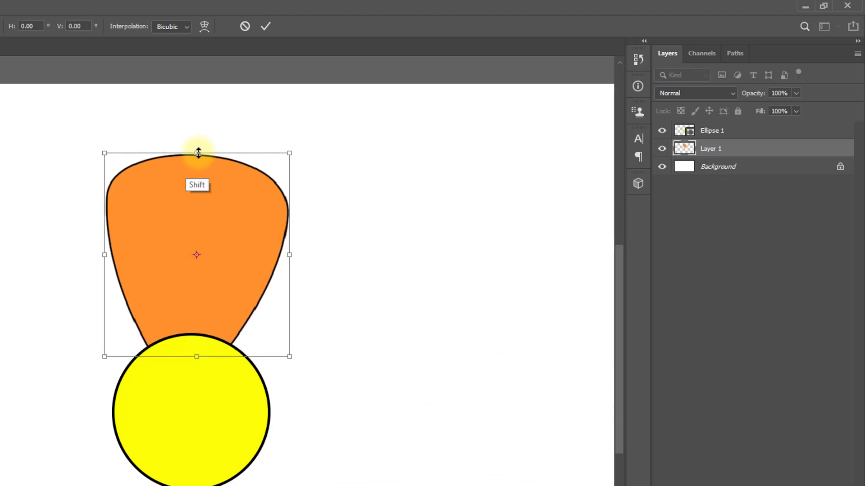
drag(197, 154, 197, 135)
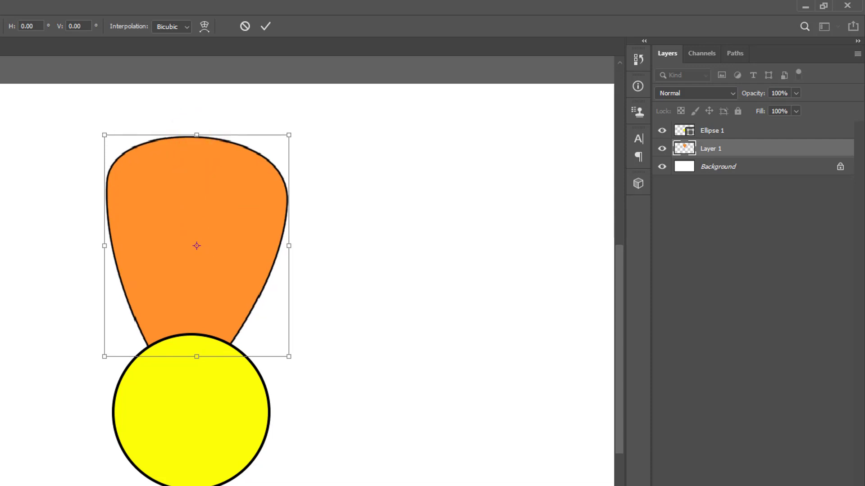
Keep the transform's reference point enabled and place it at the center of the yellow circle
click(198, 246)
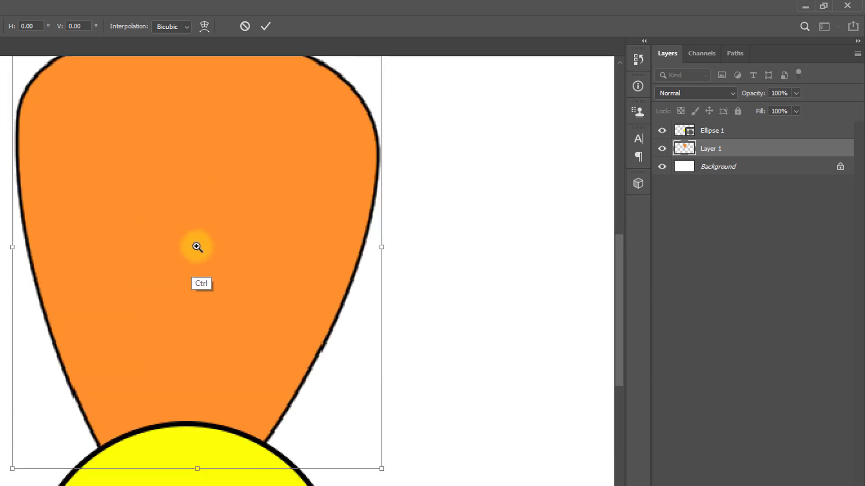
click(200, 248)
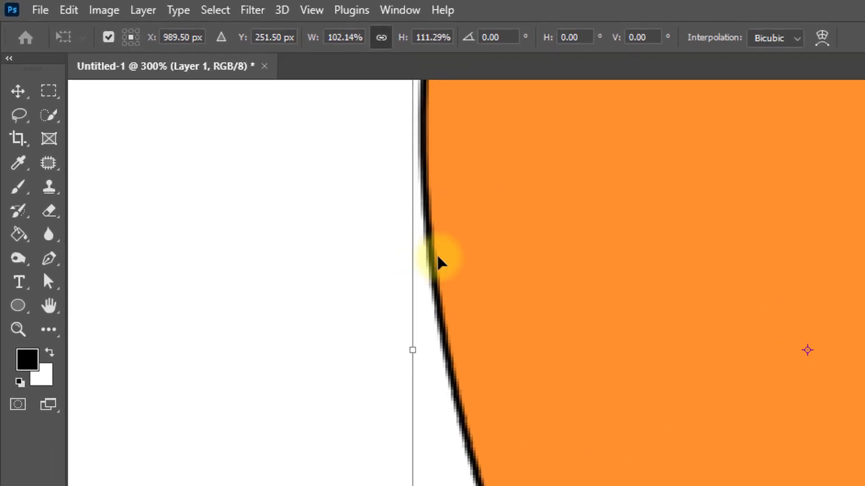
click(110, 37)
click(111, 37)
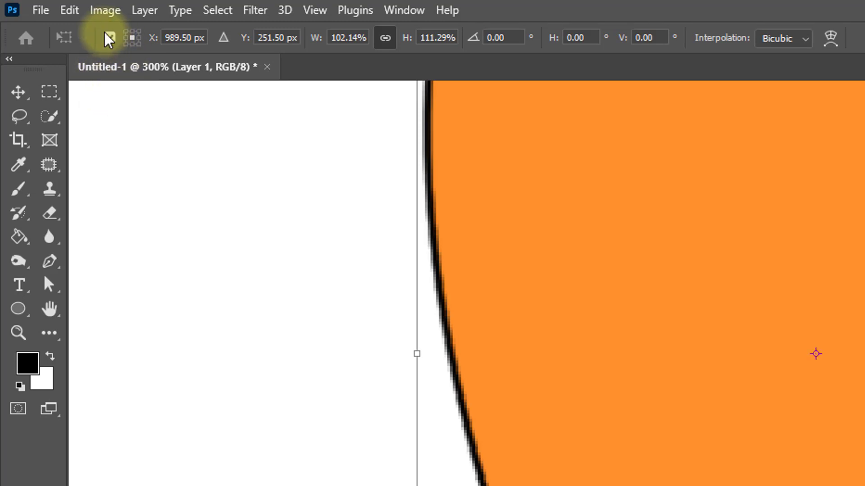
ctrl+alt+click(816, 356)
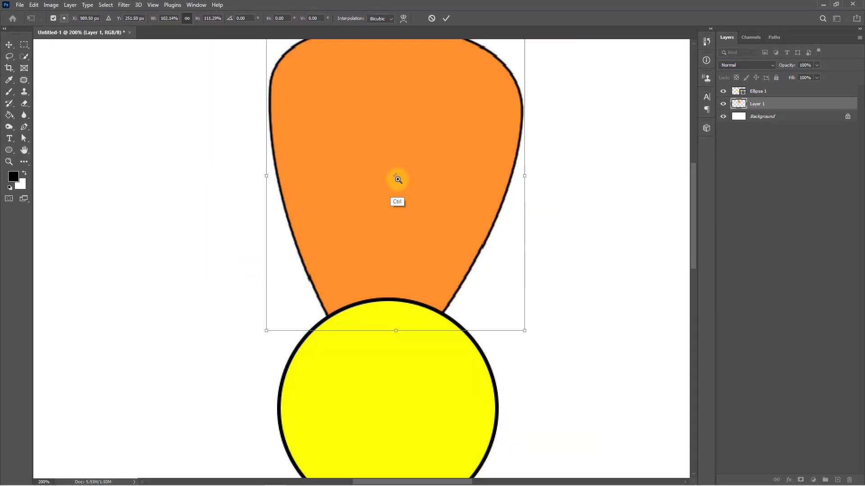
ctrl+click(817, 355)
scroll(394, 176, down, 1)
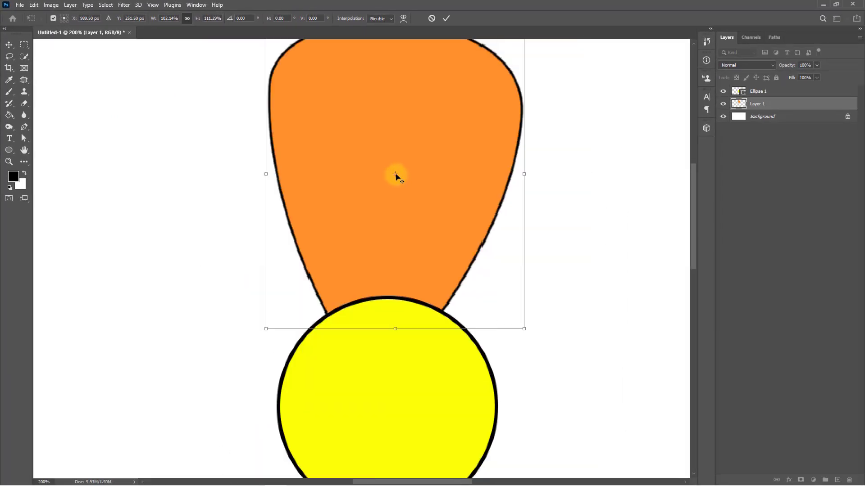
drag(397, 185, 387, 412)
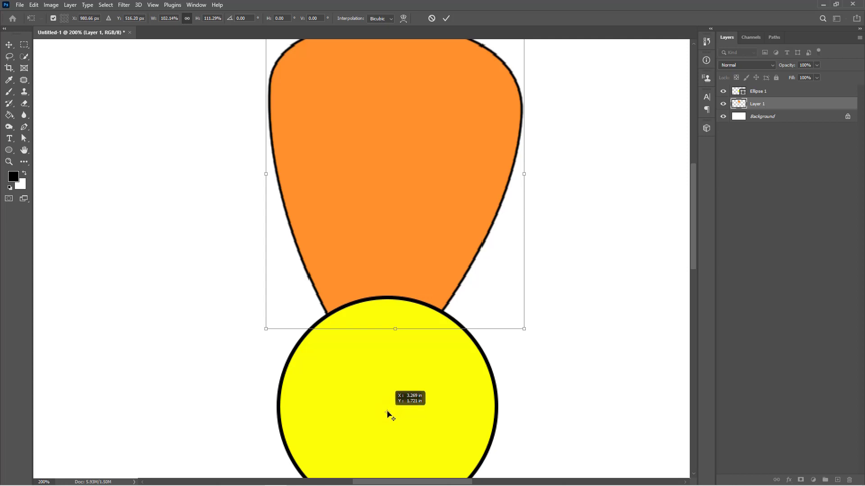
scroll(368, 397, down, 1)
drag(367, 402, 364, 347)
scroll(367, 405, up, 1)
scroll(364, 341, down, 2)
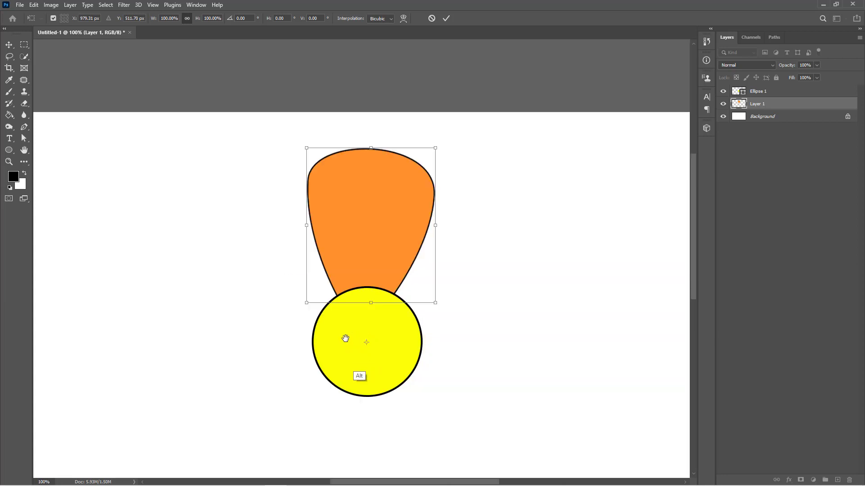
Rotate the petal about -60° around the circle's center, and repeat the rotation on duplicates to make five more petals
drag(297, 129, 160, 253)
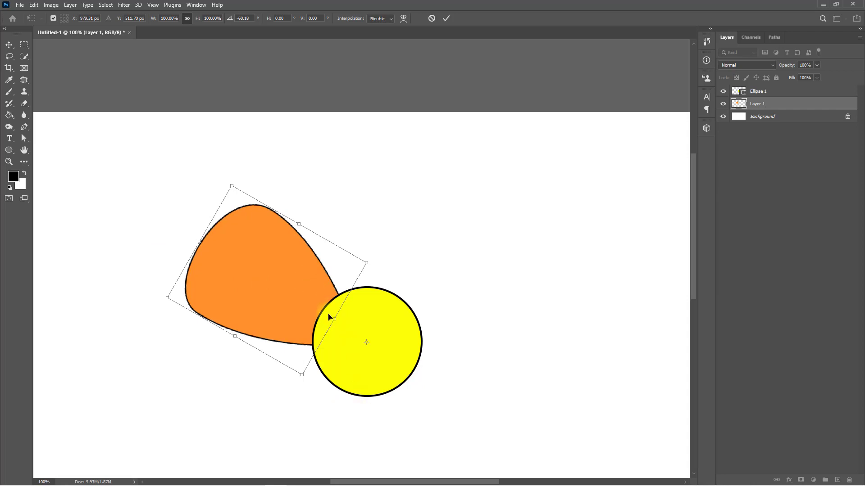
key(p)
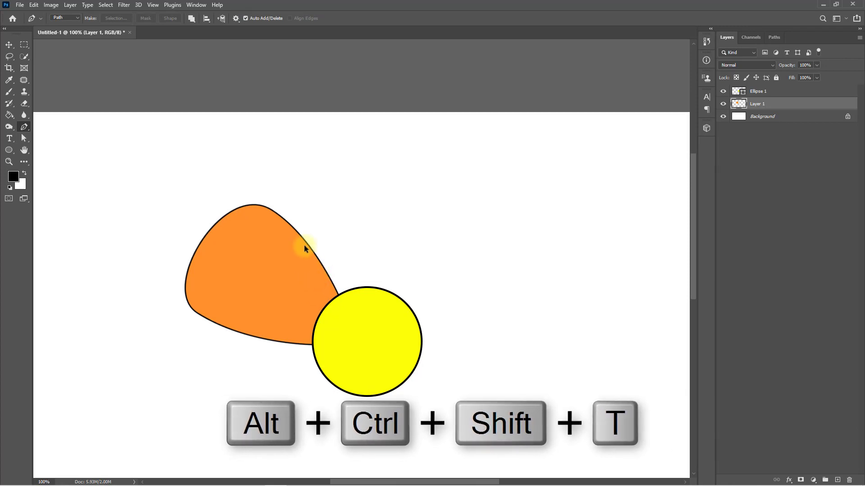
key(alt+ctrl+shift+t)
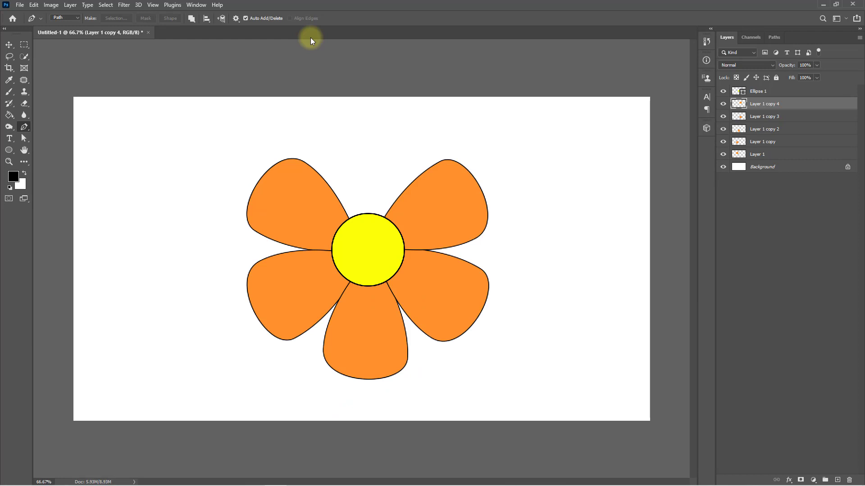
key(alt+ctrl+shift+t)
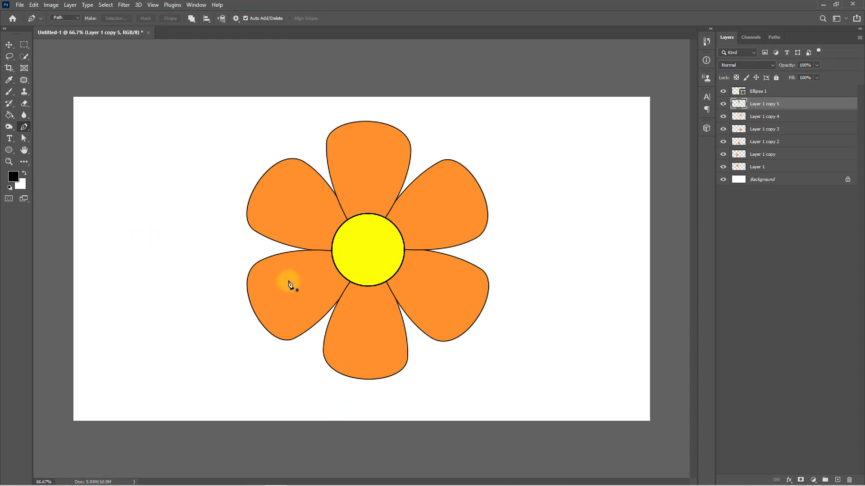
Select the circle's layer and all petal layers together, and scale the whole flower proportionally down to roughly half size
click(760, 167)
click(769, 93)
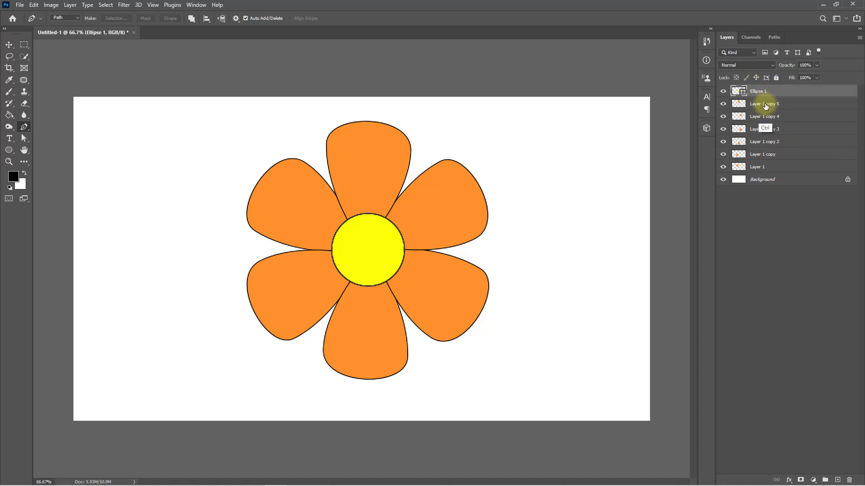
ctrl+click(767, 105)
ctrl+click(762, 118)
ctrl+click(763, 130)
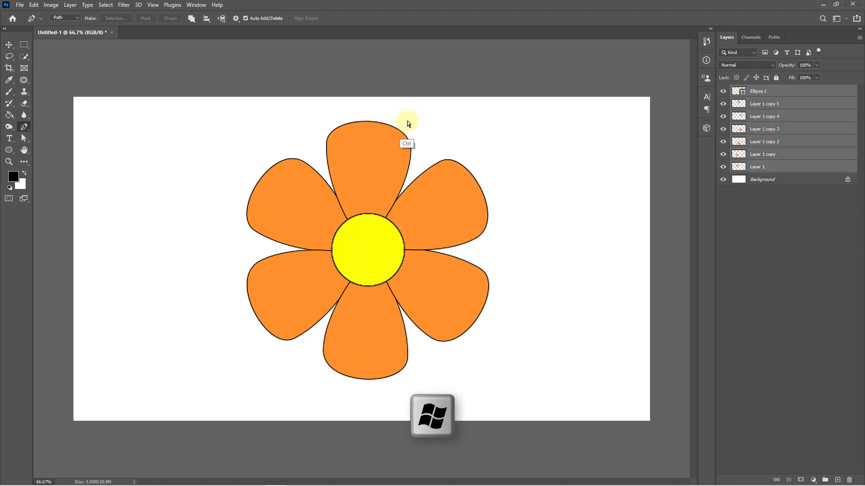
key(ctrl+t)
drag(490, 382, 400, 261)
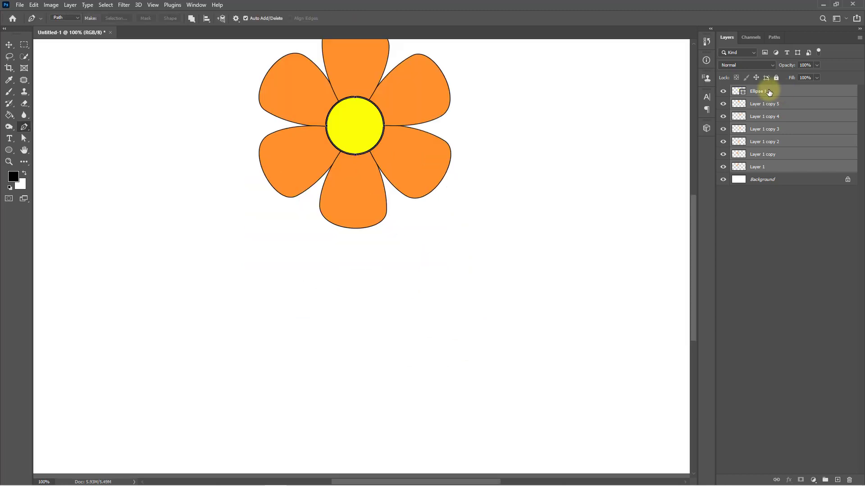
Create a new layer directly above the Background, beneath the flower's layers
click(763, 91)
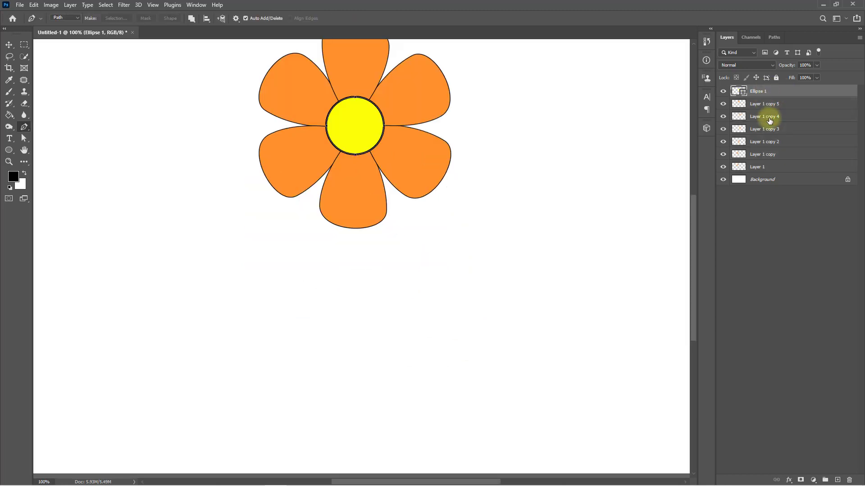
click(764, 167)
click(770, 179)
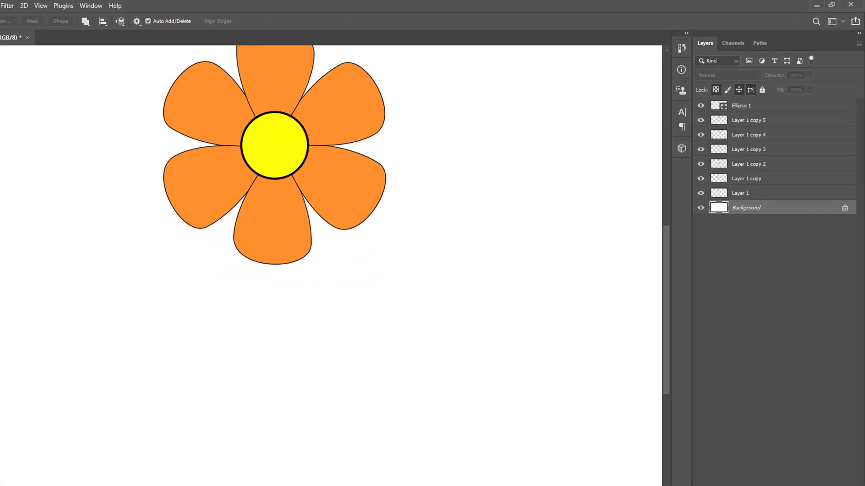
click(838, 480)
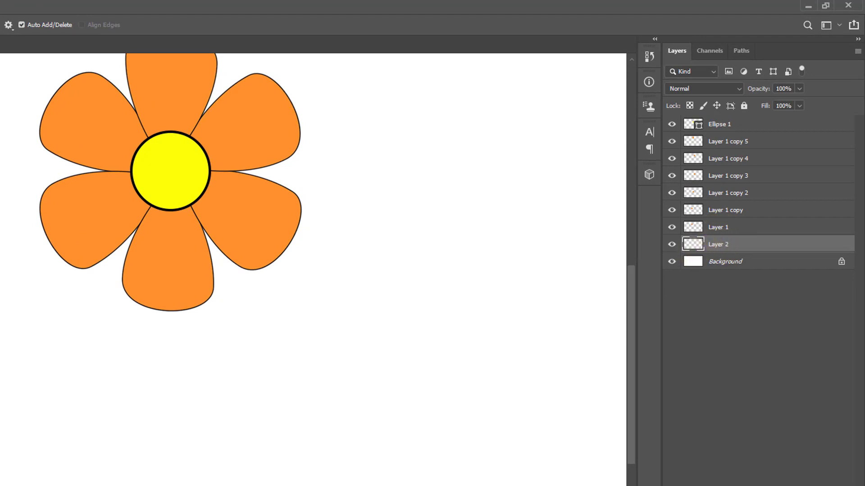
Draw a narrow, curved stem path with the Pen tool, running downward from beneath the flower's lower petals
right_click(35, 171)
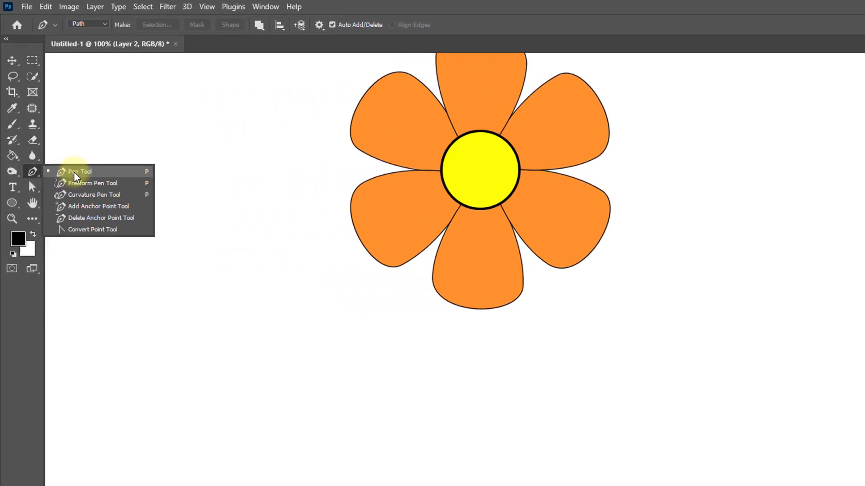
click(75, 175)
click(414, 193)
drag(458, 347, 475, 434)
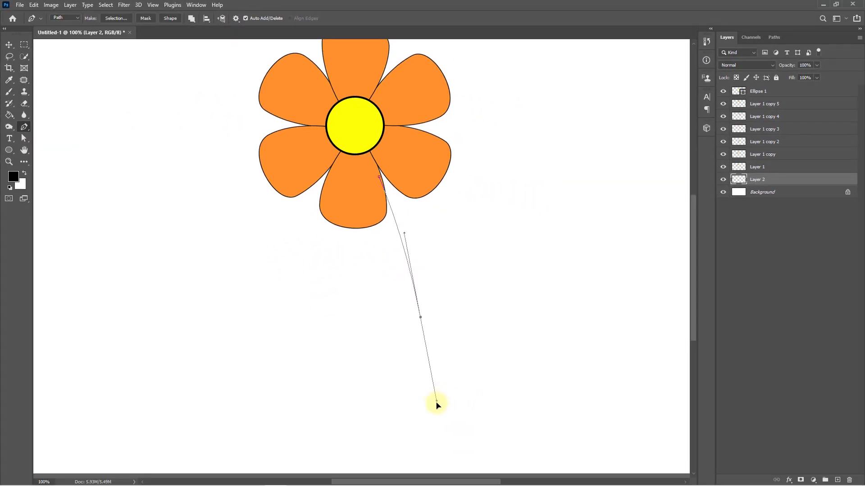
drag(437, 405, 434, 409)
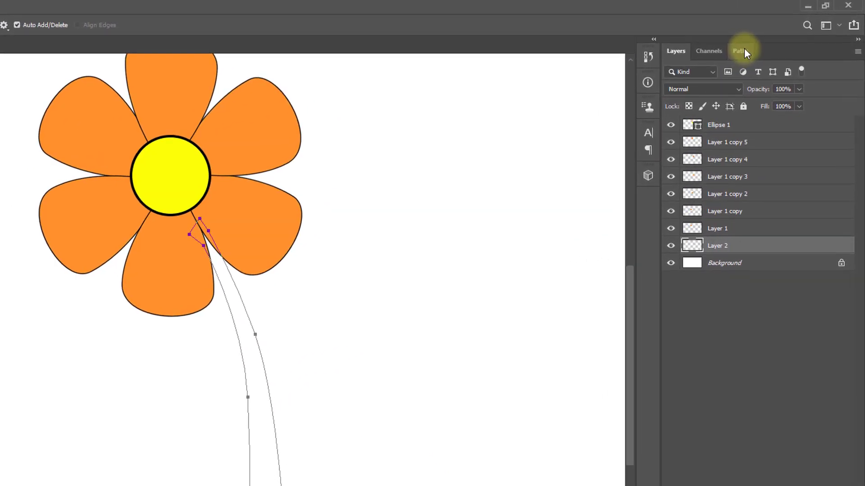
Set the foreground color to green (#007205) and fill the stem path with it
click(742, 51)
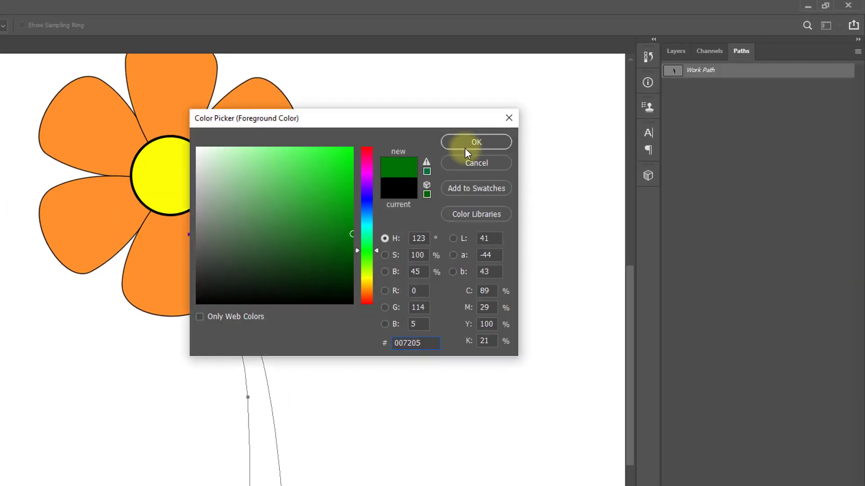
click(467, 131)
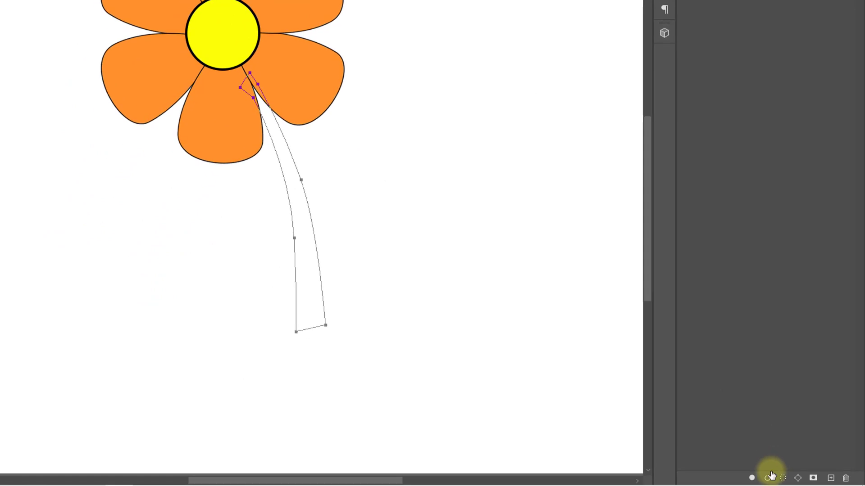
click(748, 478)
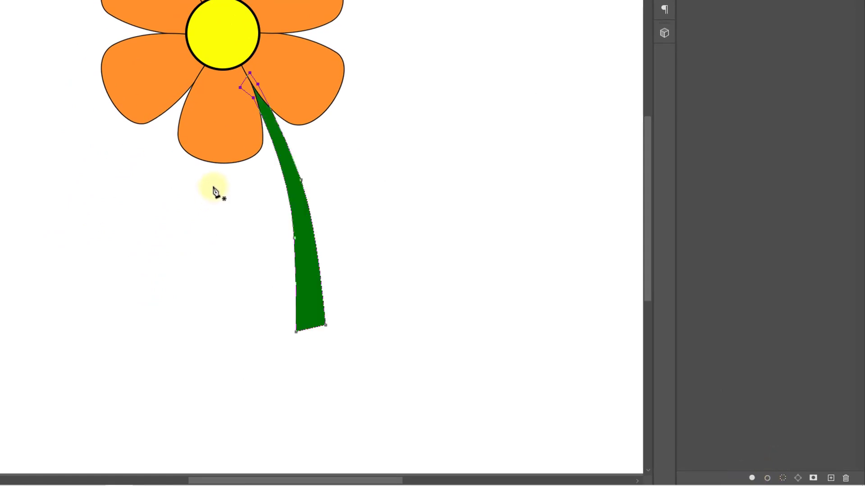
right_click(280, 195)
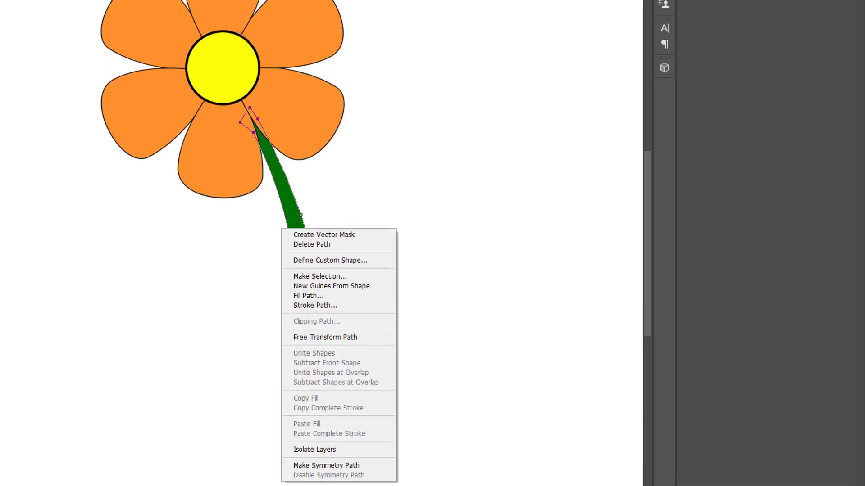
click(295, 96)
Create a new layer directly above the Background, beneath the stem's layer
click(689, 44)
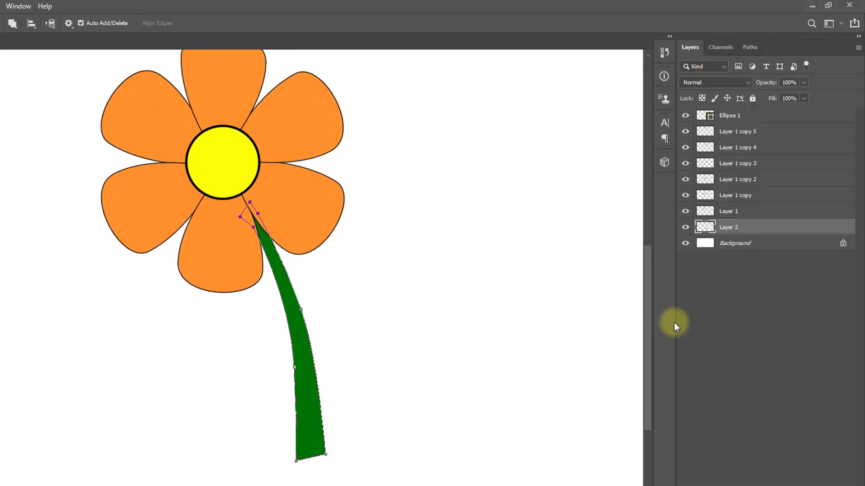
click(730, 243)
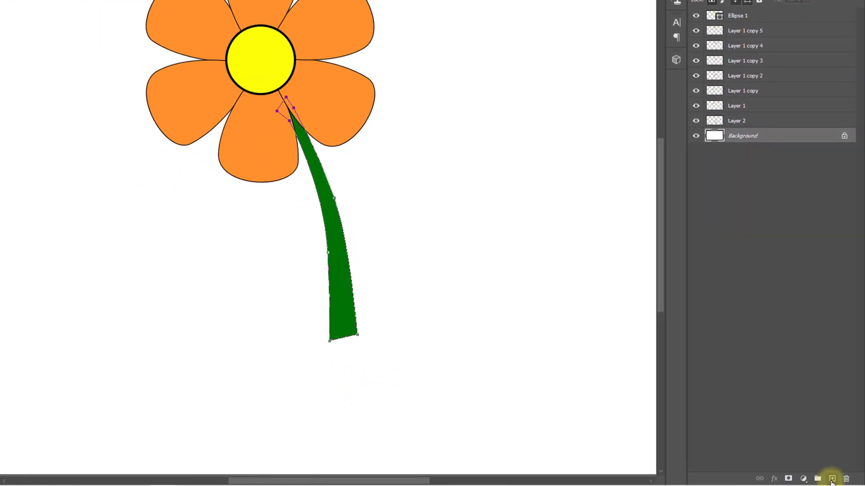
click(832, 479)
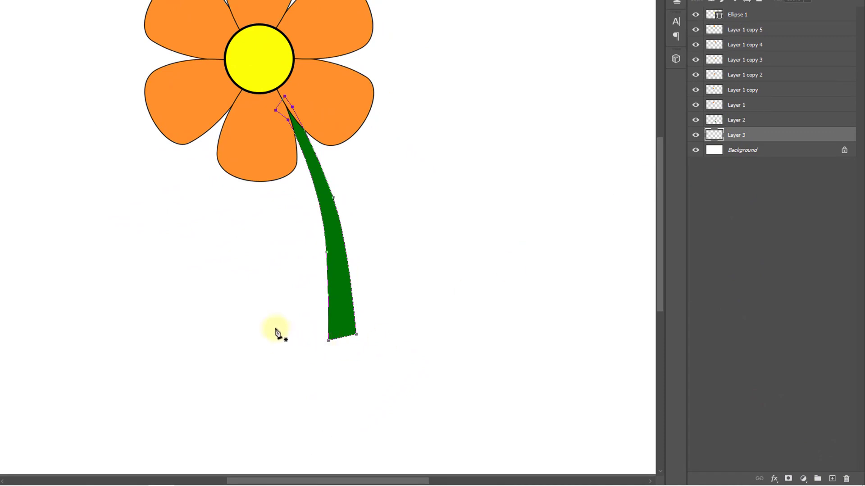
Draw a closed, flat oval path around the stem's base with the Pen tool
click(251, 345)
drag(376, 325, 458, 330)
drag(401, 355, 351, 369)
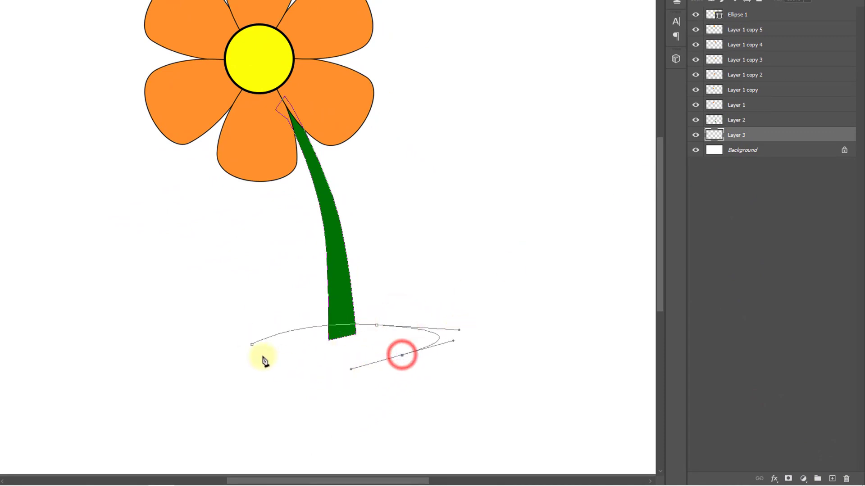
drag(259, 355, 252, 353)
click(252, 345)
Set the foreground color to light gray (#c9c9c9) and fill the oval path with it
drag(307, 365, 317, 235)
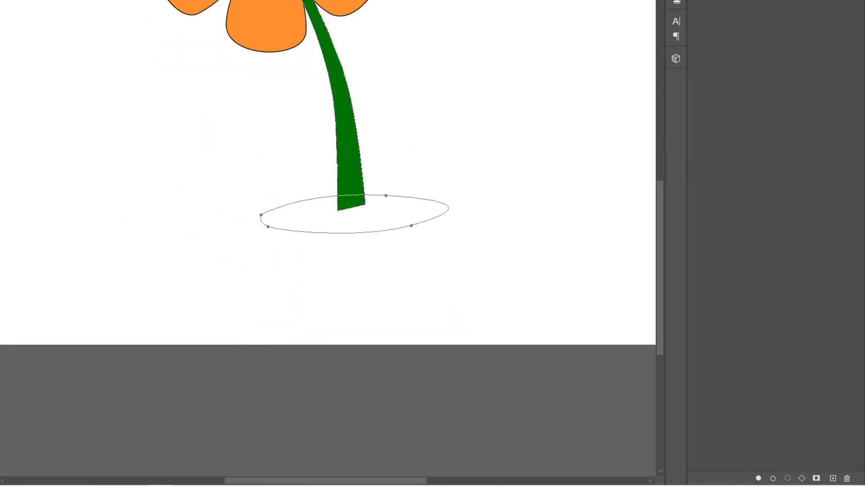
click(285, 82)
drag(437, 150, 433, 159)
click(284, 68)
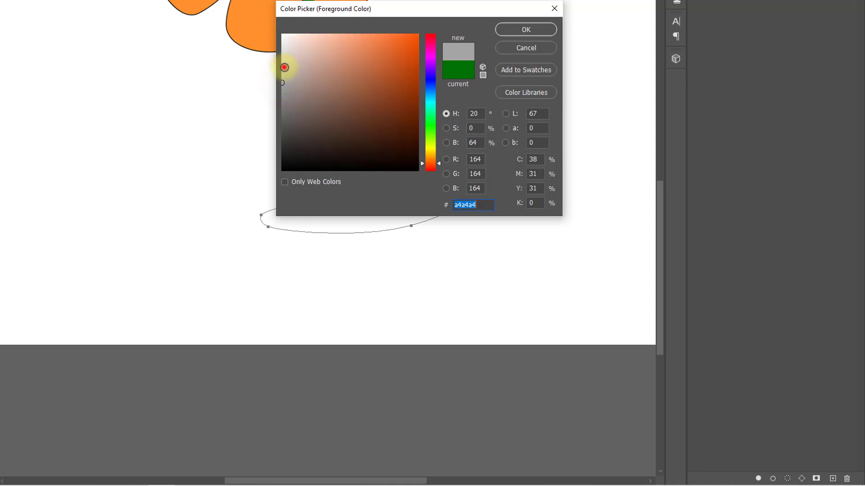
click(525, 30)
click(757, 479)
Delete the path around the gray oval
click(276, 221)
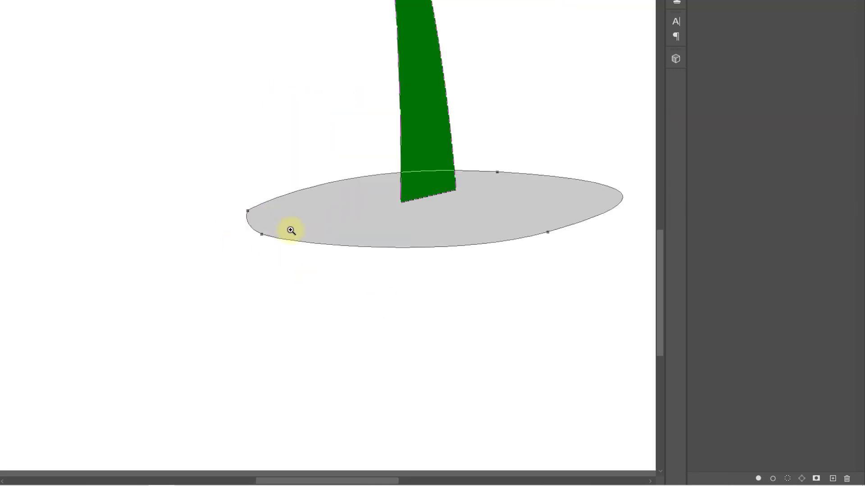
right_click(291, 216)
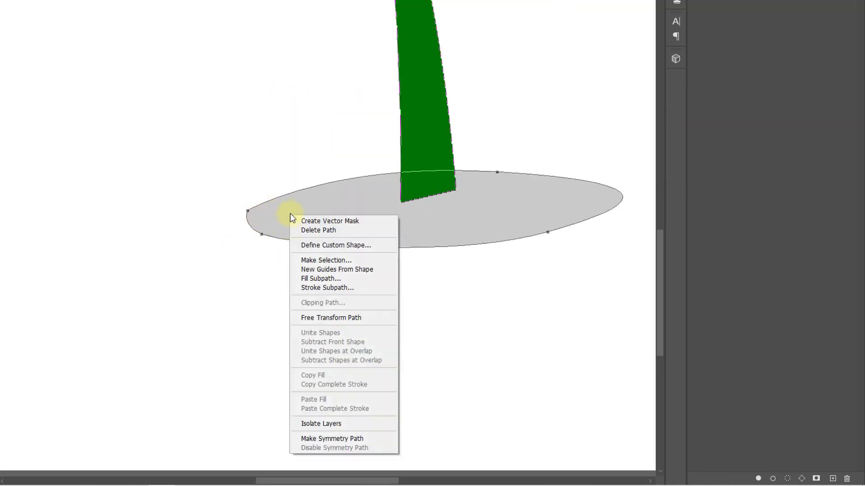
click(320, 232)
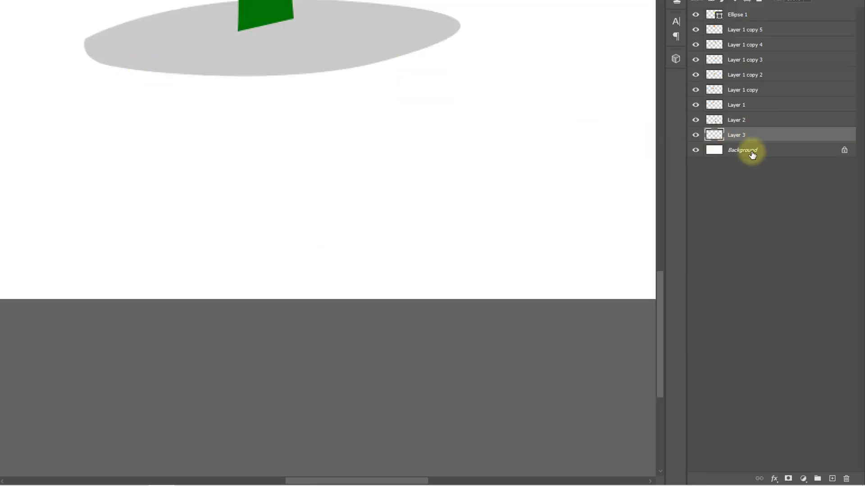
On a new layer directly above the Background, draw a closed pot-shaped path below the gray oval with the Pen tool
click(751, 155)
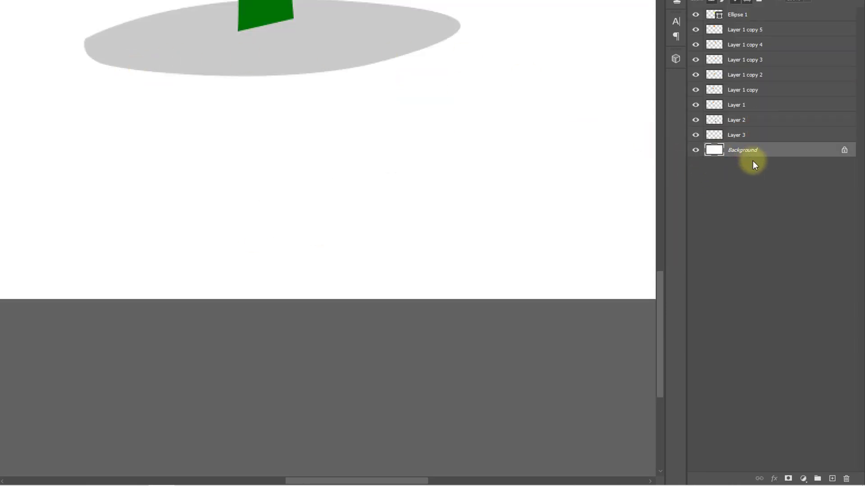
click(831, 479)
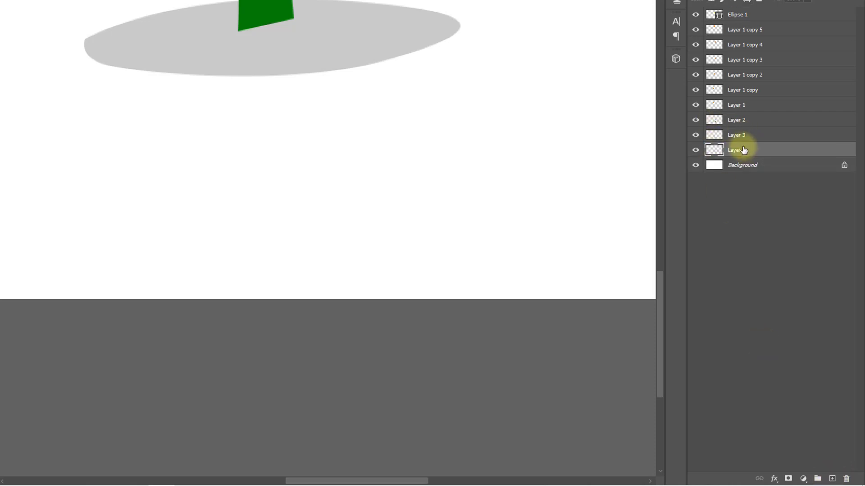
click(85, 43)
drag(155, 235, 202, 279)
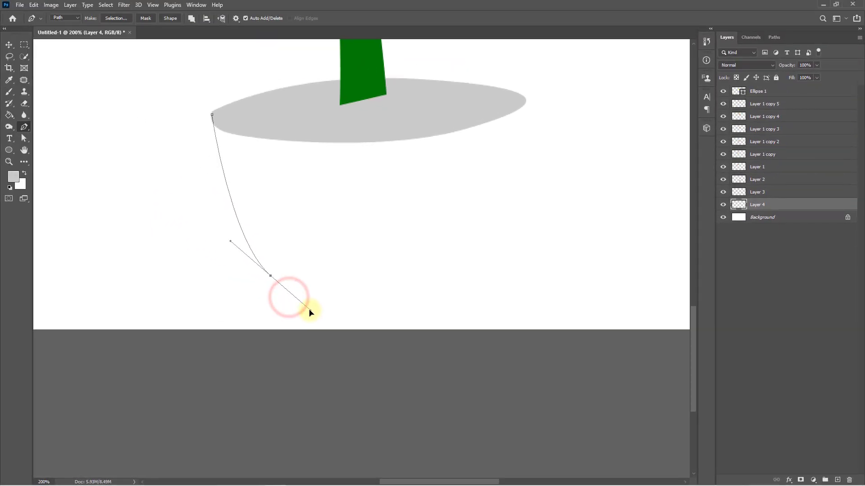
drag(310, 313, 311, 315)
key(ctrl+z)
drag(267, 291, 288, 331)
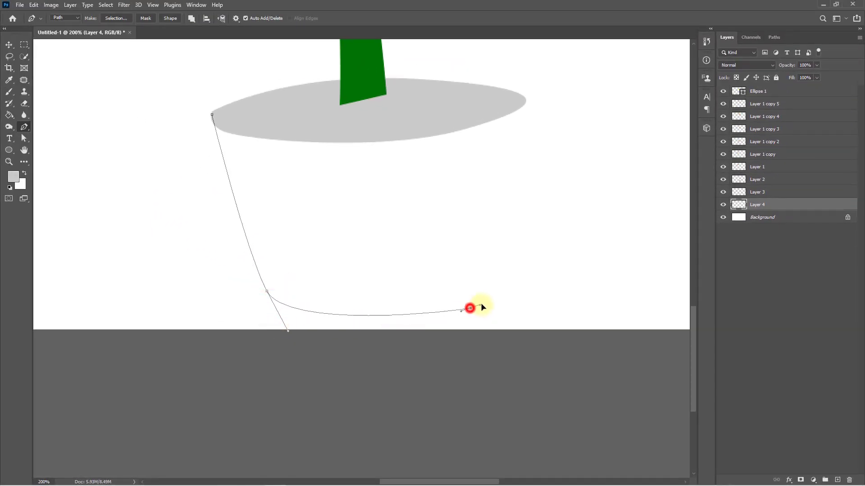
drag(481, 304, 483, 304)
drag(522, 132, 527, 100)
drag(519, 95, 511, 95)
drag(266, 109, 214, 118)
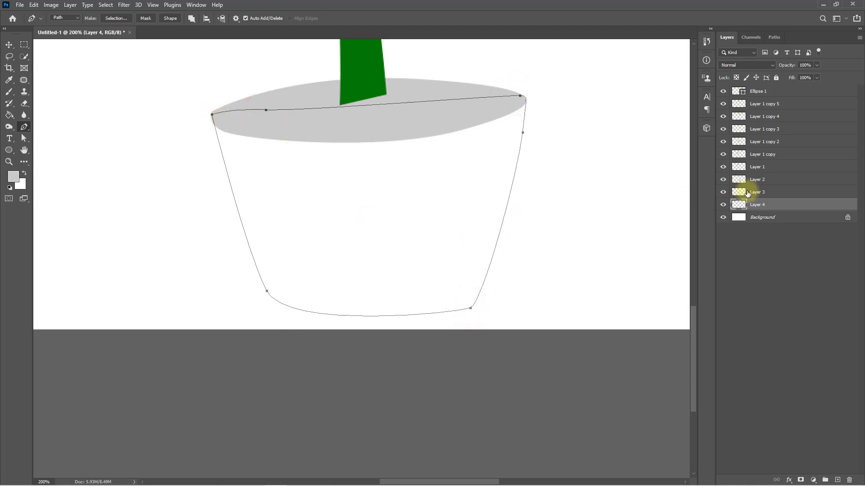
Set the foreground color to a dark reddish brown and fill the pot path with it
click(14, 181)
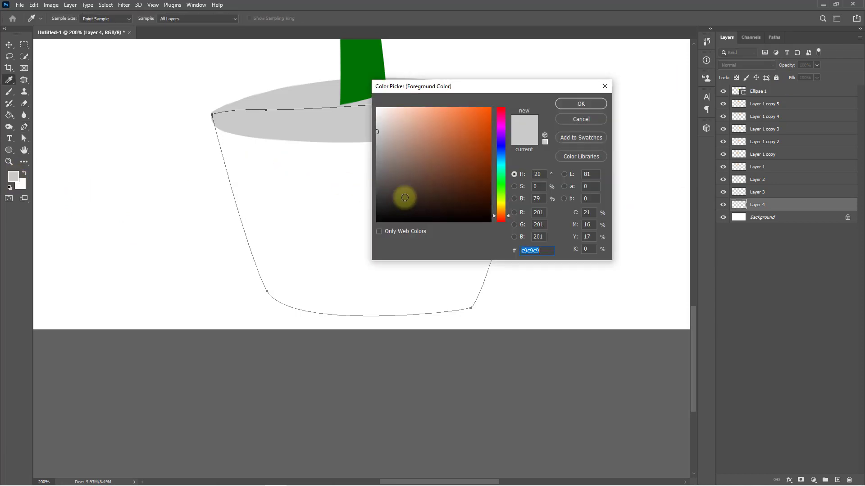
click(409, 112)
mouse_move(409, 112)
mouse_down()
mouse_move(411, 156)
mouse_move(427, 180)
mouse_up()
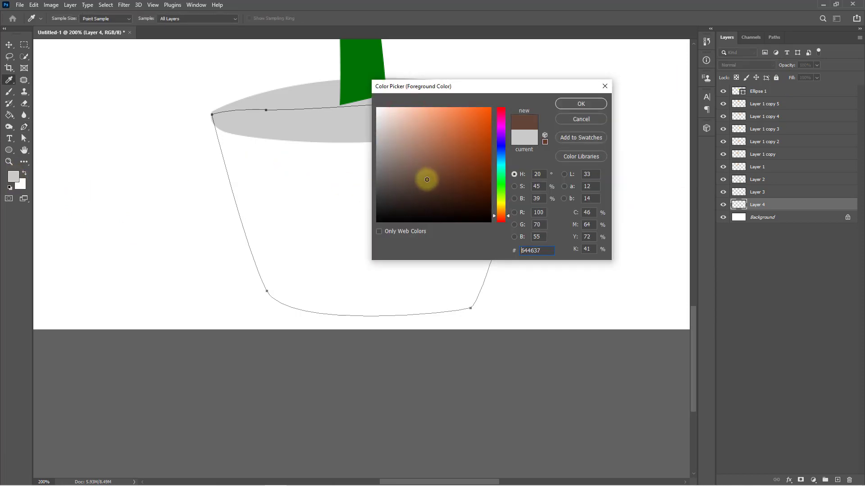
click(580, 104)
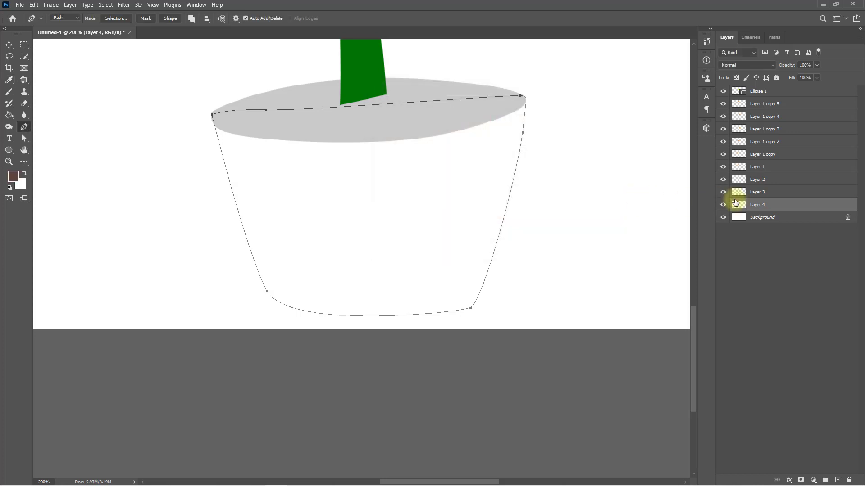
click(774, 38)
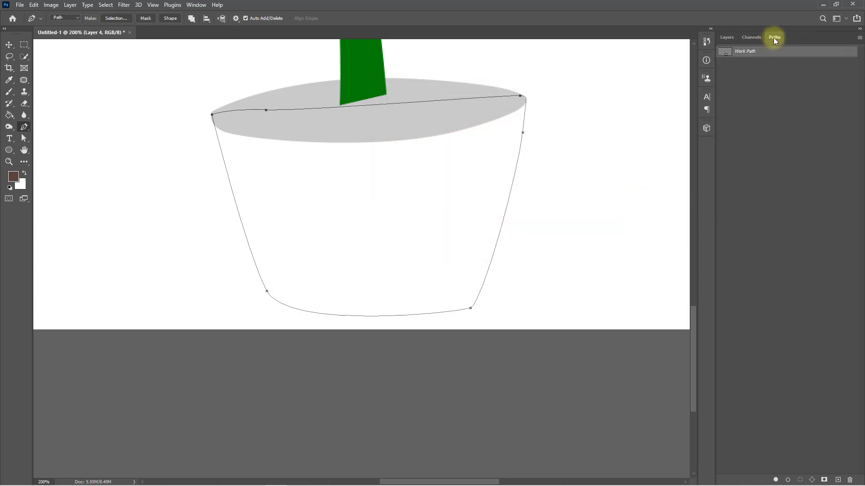
click(776, 480)
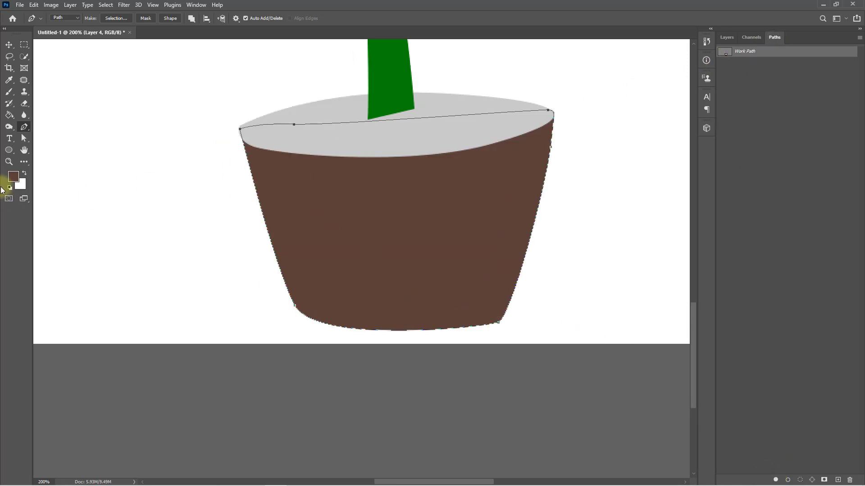
Set the foreground color to a grayer brown (#6c574d) and refill the pot path with it
click(13, 177)
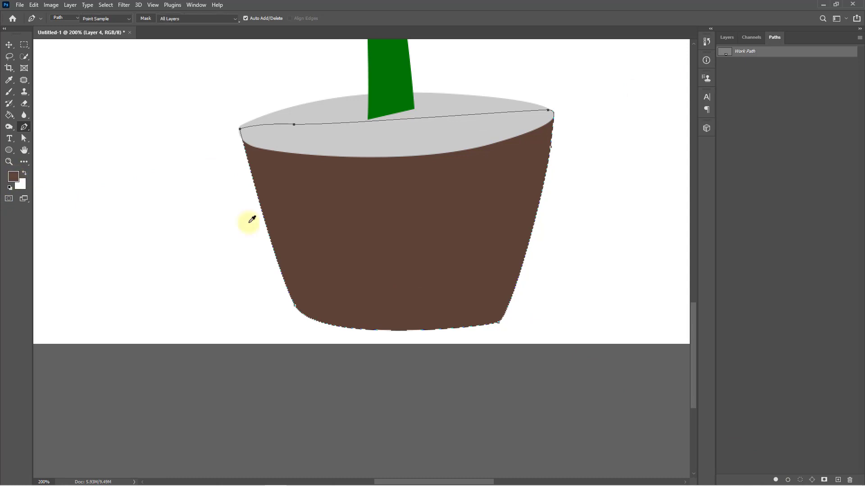
click(410, 174)
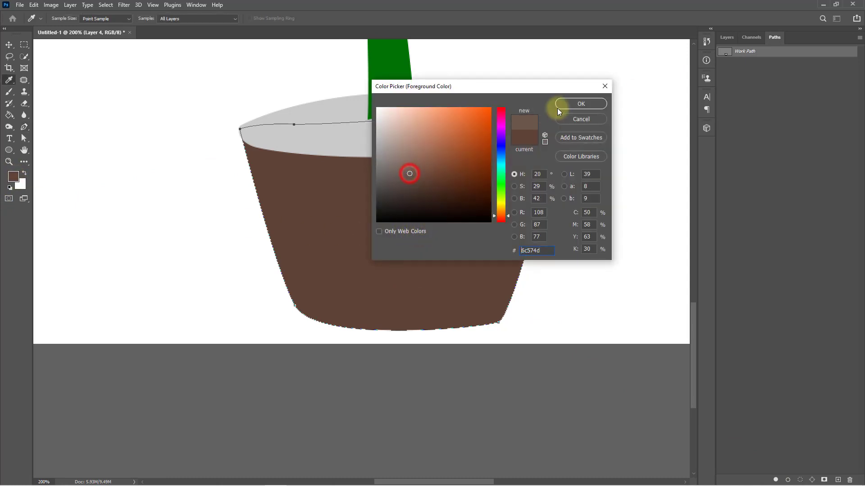
click(571, 103)
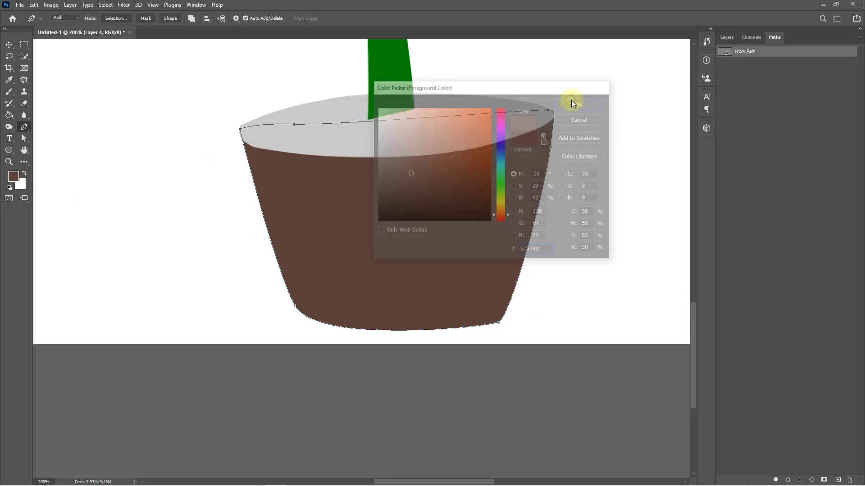
click(775, 480)
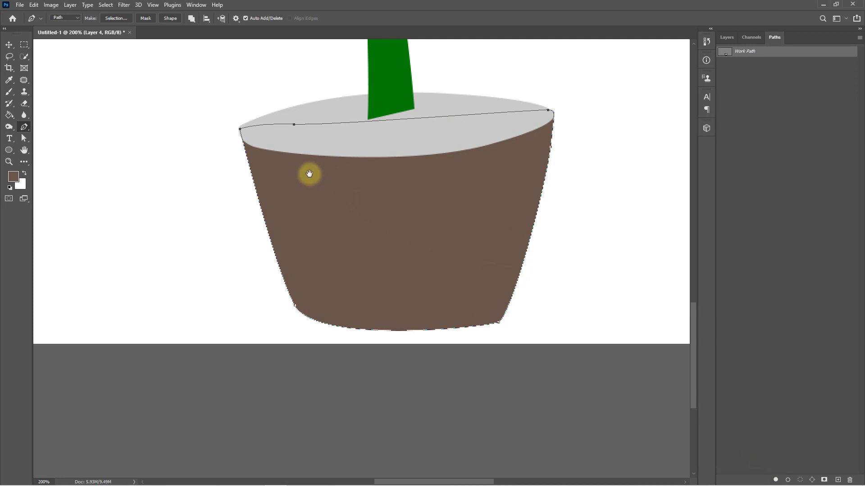
Create a new layer above the yellow circle's layer and open its name for editing
click(756, 92)
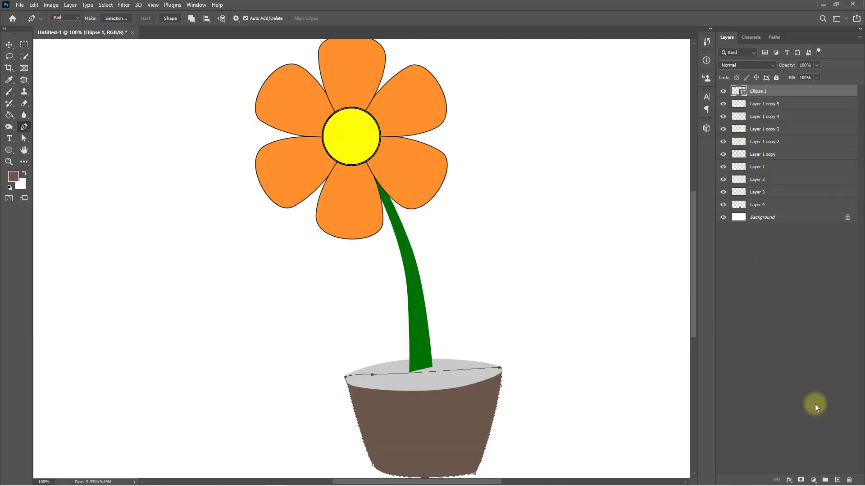
click(835, 480)
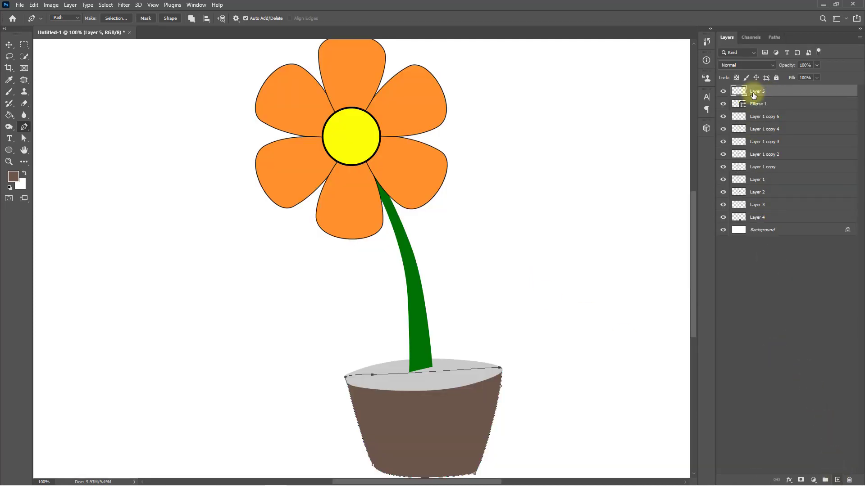
double_click(759, 92)
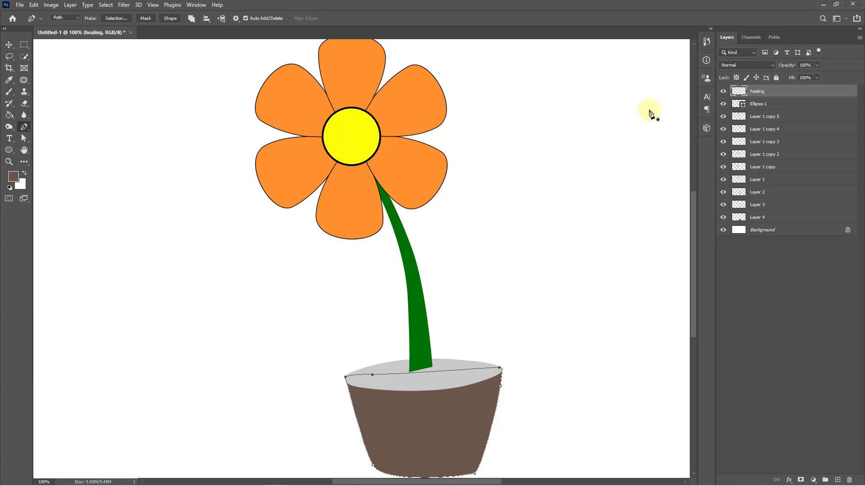
Activate the Brush tool and sample the stem's green as the foreground color
ctrl+click(408, 378)
ctrl+click(409, 376)
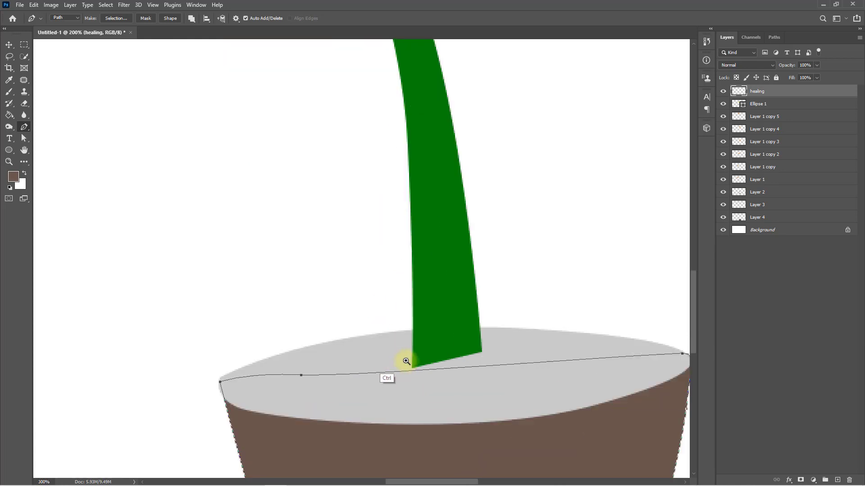
click(10, 92)
scroll(458, 331, up, 1)
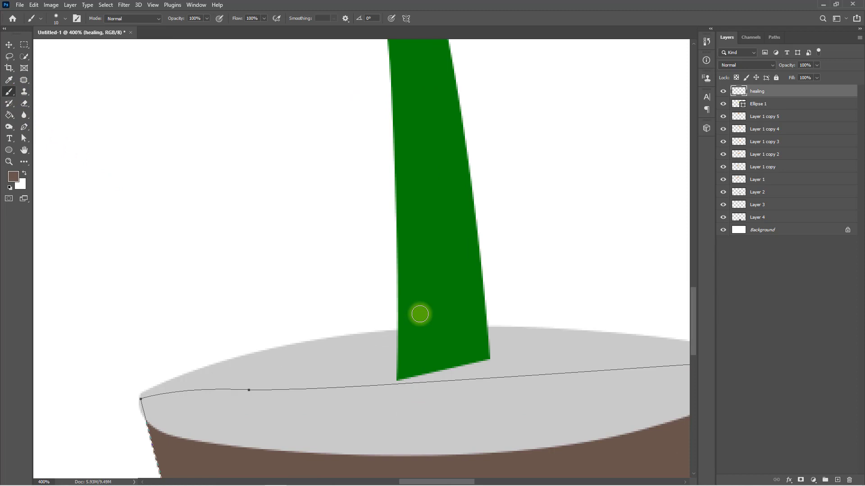
key(alt)
alt+click(423, 290)
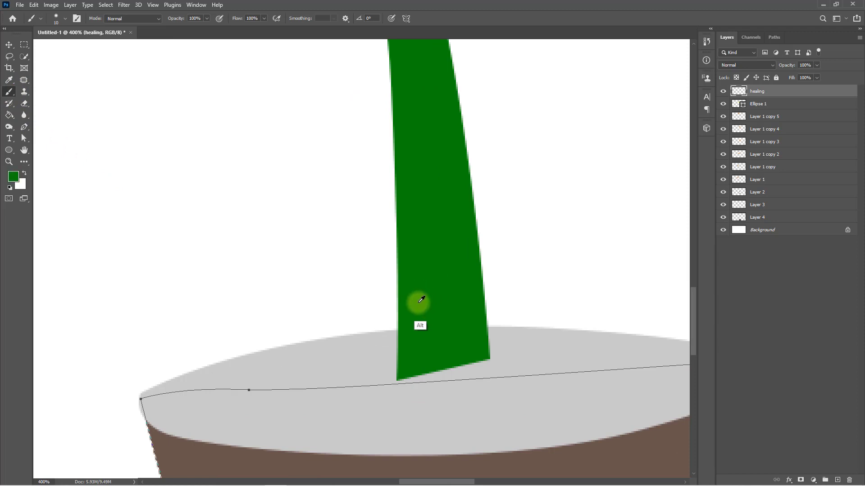
Paint short green root strokes spreading from the stem's base onto the gray pot top with a 5 px brush
drag(401, 374, 367, 404)
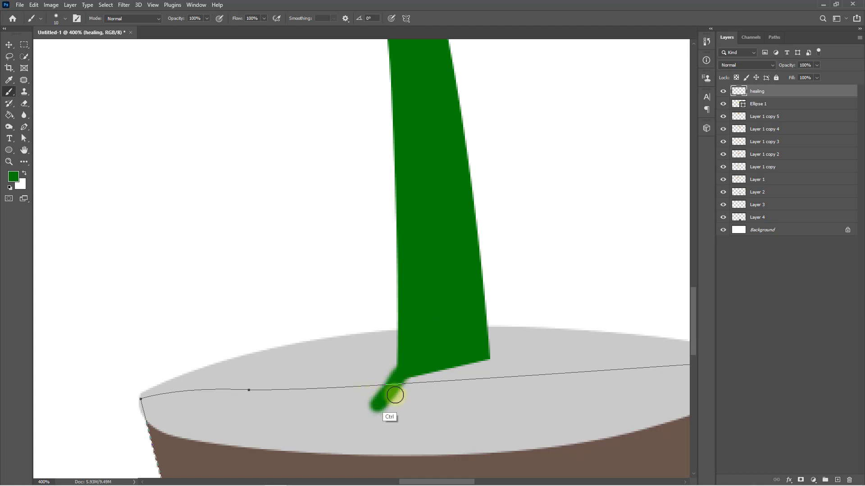
key(ctrl+z)
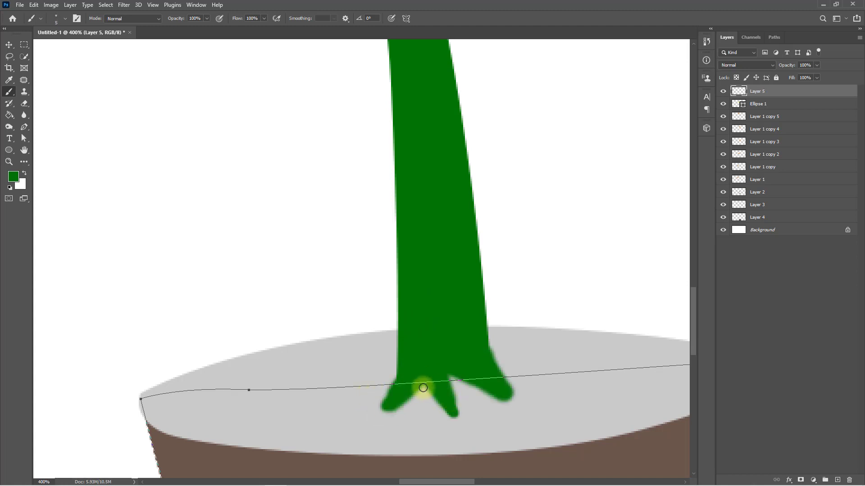
drag(402, 364, 369, 403)
drag(464, 380, 501, 412)
drag(488, 360, 519, 379)
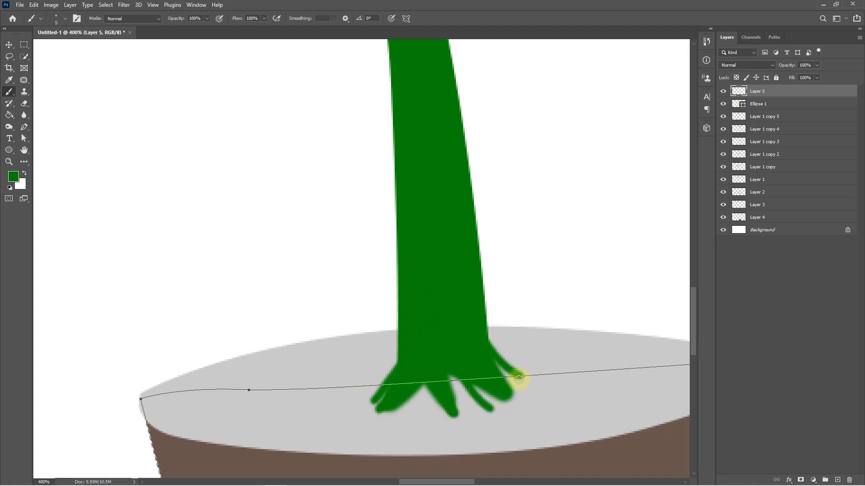
scroll(469, 382, down, 2)
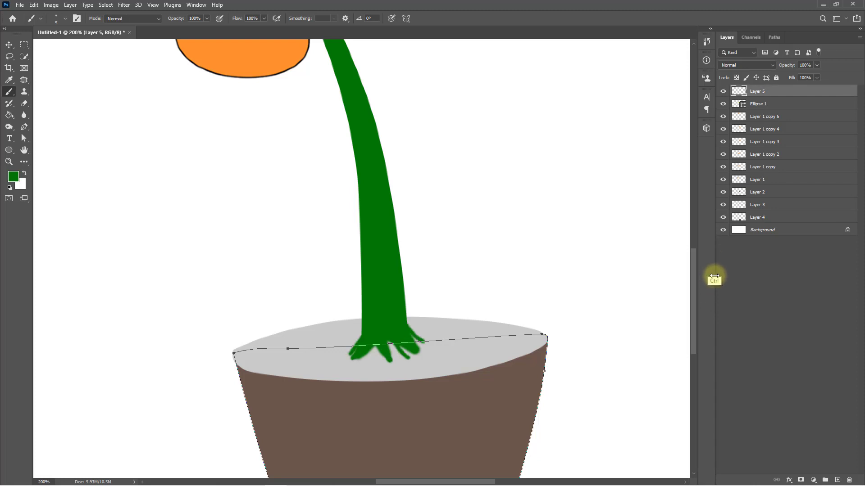
Rename the root layer as Healing and paint additional thin green roots around the stem's base
key(Return)
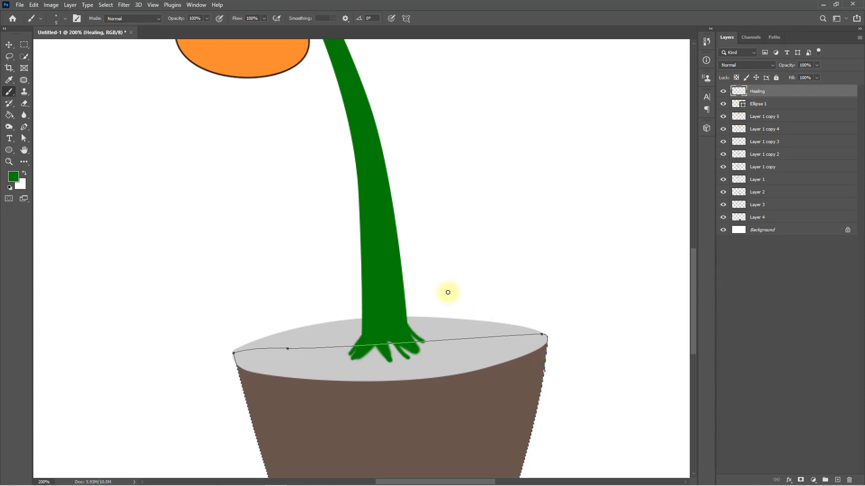
scroll(402, 344, up, 1)
mouse_move(380, 344)
mouse_down()
mouse_move(417, 354)
mouse_move(333, 354)
mouse_move(335, 366)
mouse_move(345, 332)
mouse_move(308, 345)
mouse_move(344, 332)
mouse_up()
scroll(422, 355, down, 2)
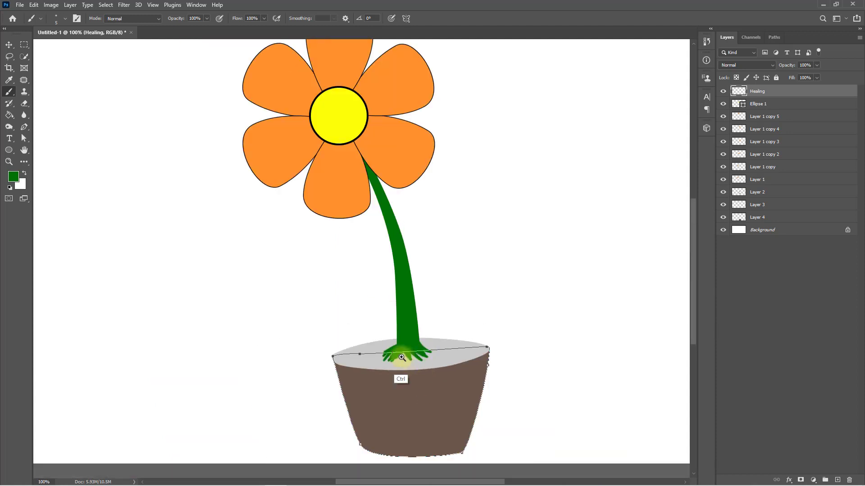
scroll(400, 358, up, 1)
drag(401, 366, 408, 338)
scroll(390, 360, down, 1)
Create a new layer directly above Ellipse 1 and name it Shadow
click(767, 105)
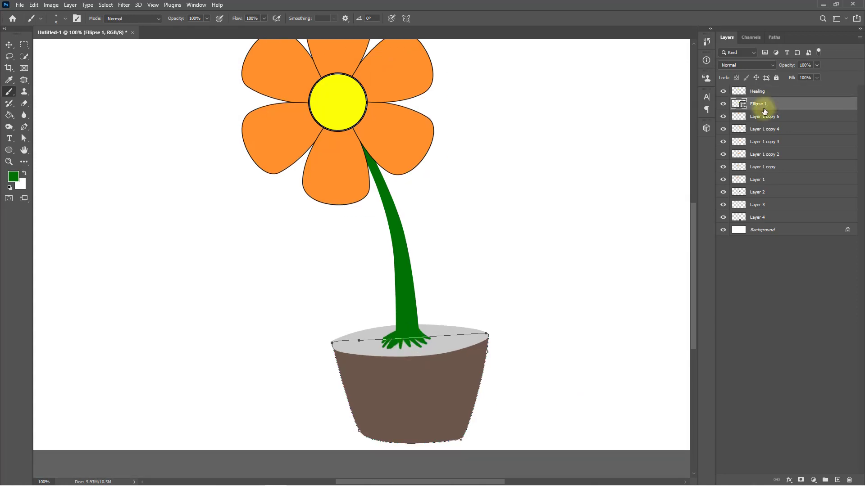
click(837, 479)
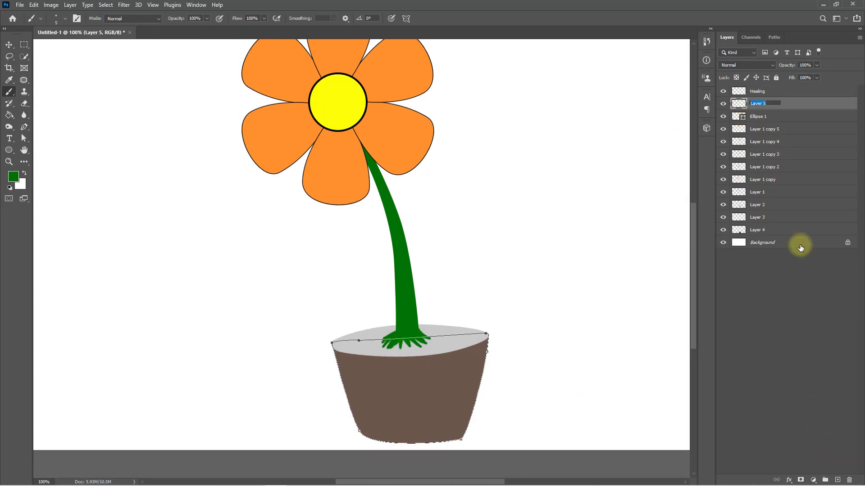
text(Shadow)
key(Return)
Switch to the Brush tool and set the foreground color to dark gray #303030
click(8, 80)
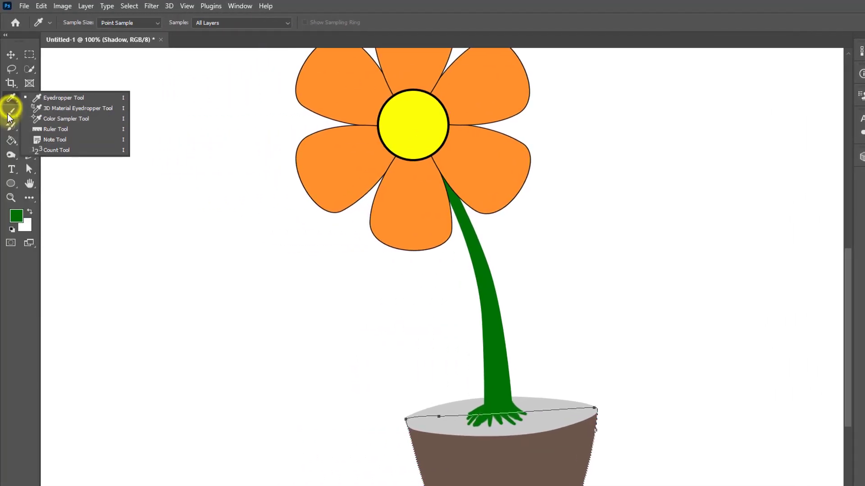
click(9, 112)
click(61, 116)
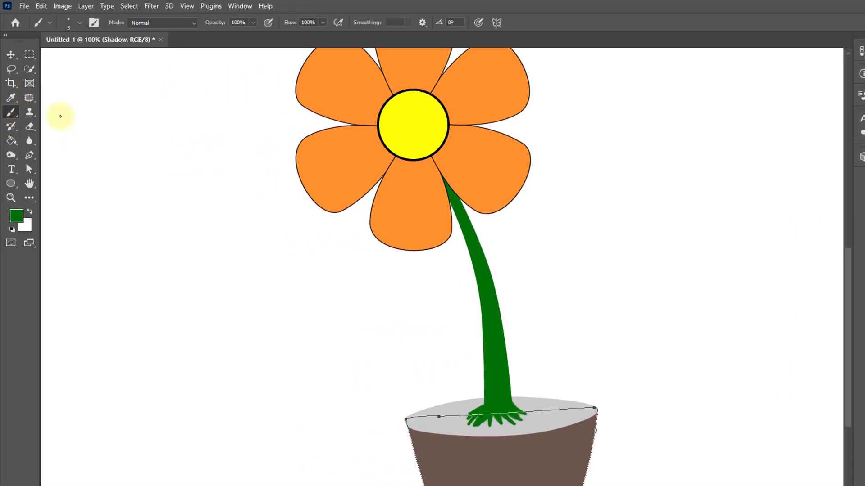
scroll(546, 435, up, 1)
click(16, 216)
drag(489, 253, 446, 245)
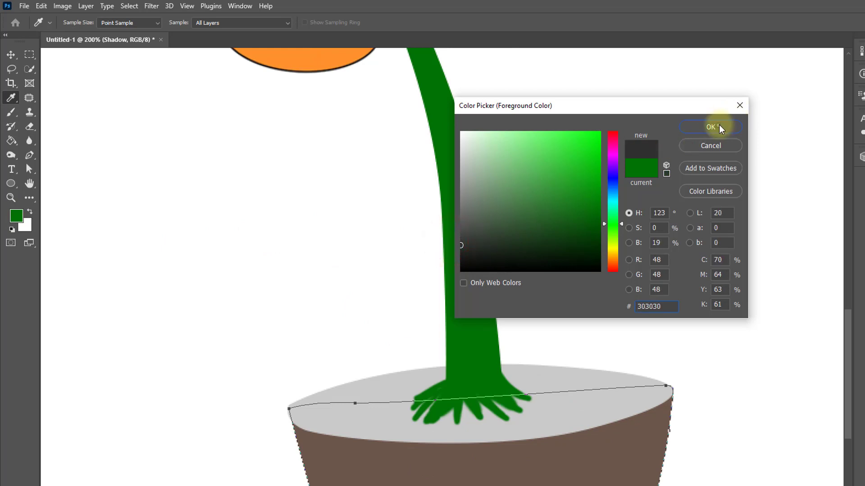
click(720, 128)
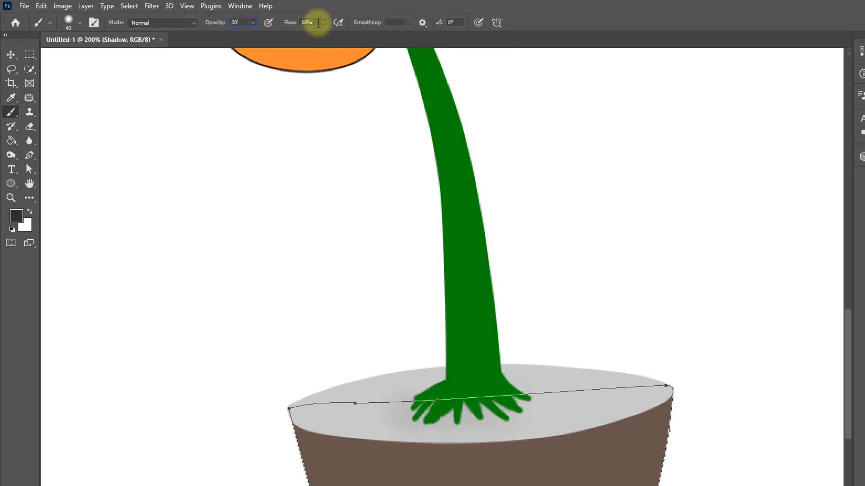
Set the brush opacity and flow to 30% and paint a soft shadow around the roots on the pot's gray top
click(322, 22)
drag(285, 22, 300, 22)
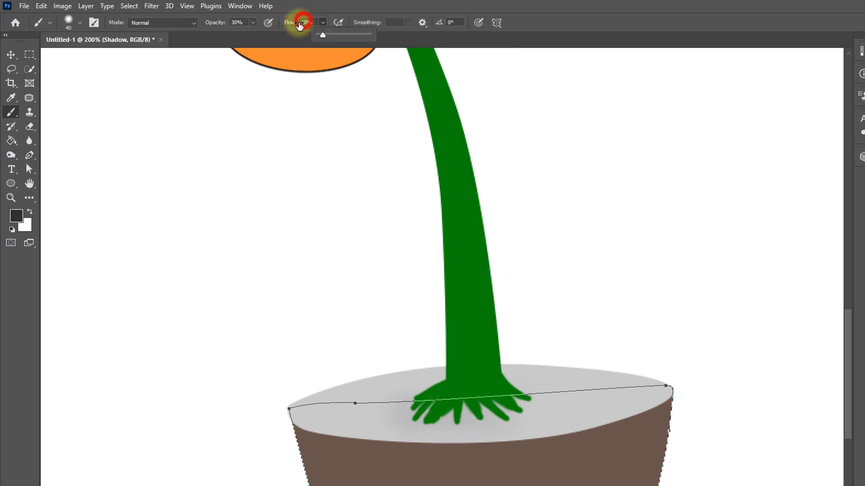
click(311, 23)
text(30)
drag(410, 446, 482, 409)
Enlarge the soft brush to 45 px and shade the brown pot along the underside of its gray top
key(ctrl+minus)
key(bracketright)
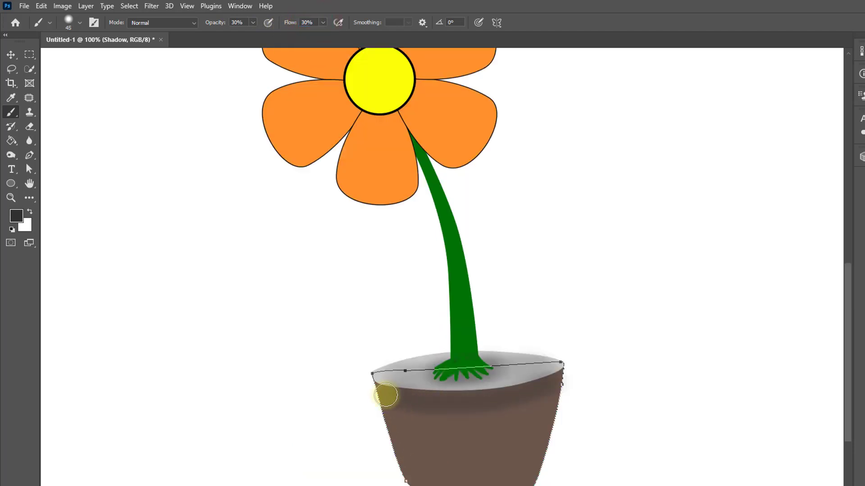
key(ctrl+plus)
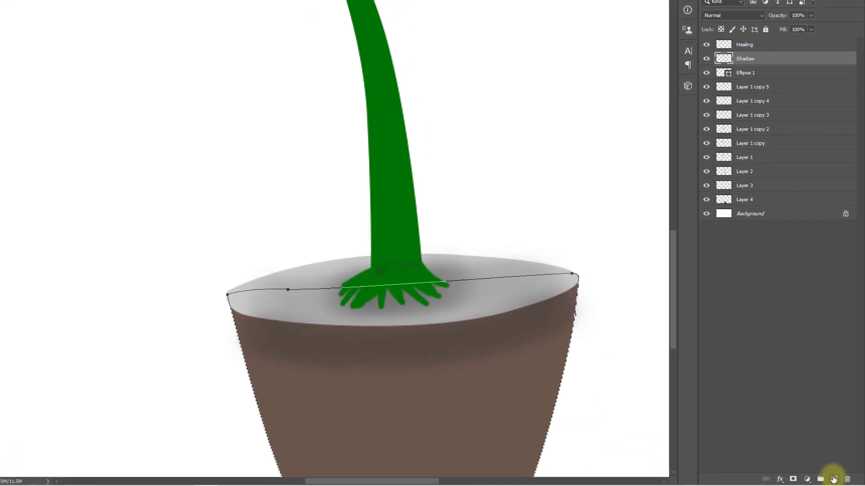
Create a new layer above Shadow and delete the old pot path
click(833, 479)
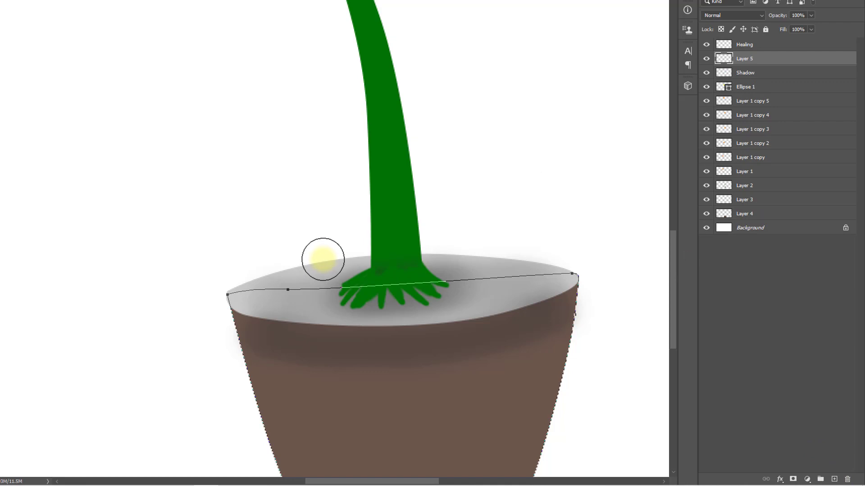
key(p)
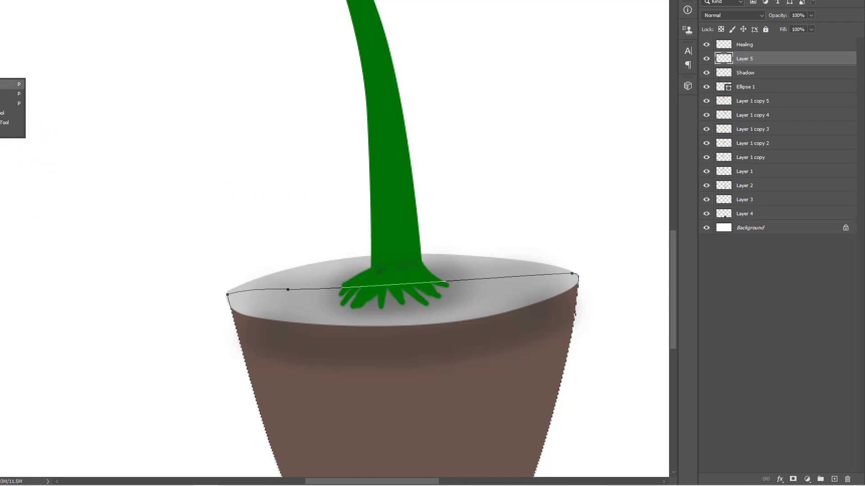
right_click(315, 310)
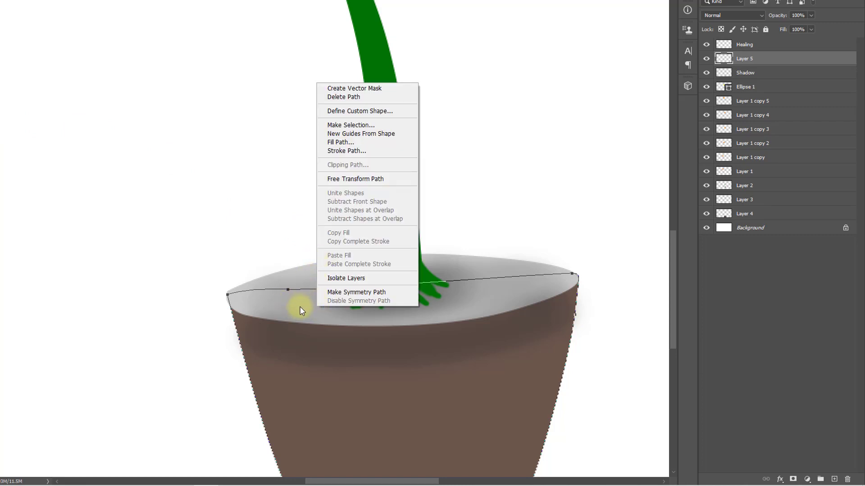
click(344, 98)
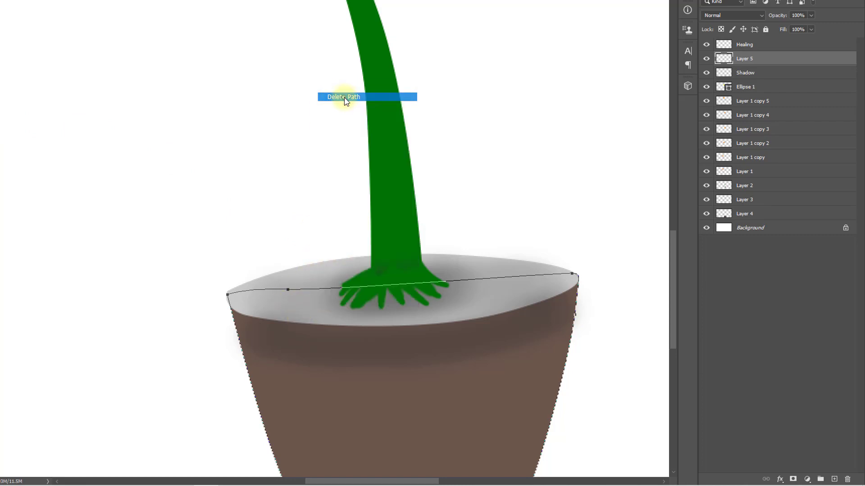
Draw a closed path with scalloped curves hanging below the pot's front rim using the Pen tool
click(232, 312)
mouse_move(249, 326)
mouse_down()
mouse_move(467, 333)
mouse_move(551, 306)
mouse_up()
click(270, 322)
click(325, 326)
click(373, 327)
click(423, 327)
click(475, 321)
click(525, 308)
click(566, 294)
click(193, 292)
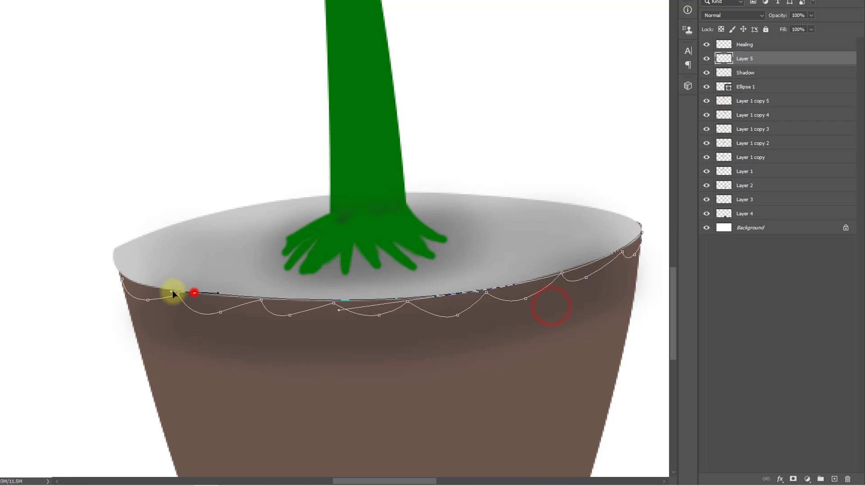
click(117, 270)
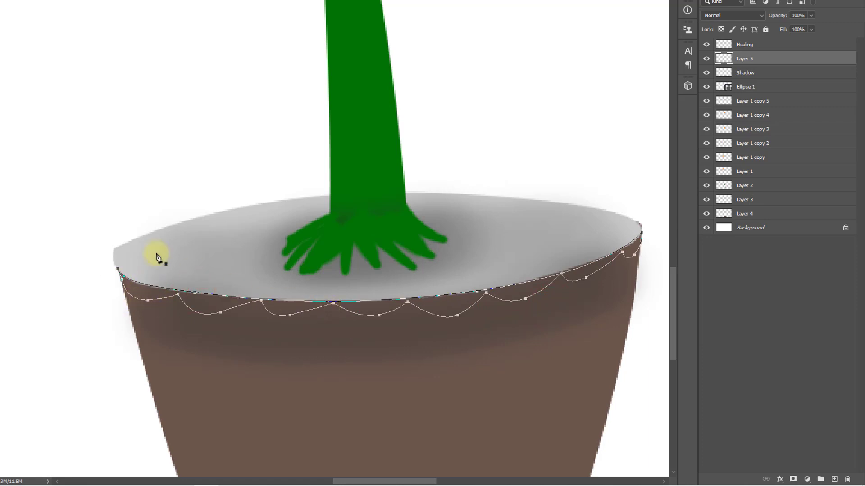
Set the foreground color to golden brown #8d6700 and fill the scalloped path with it
click(13, 176)
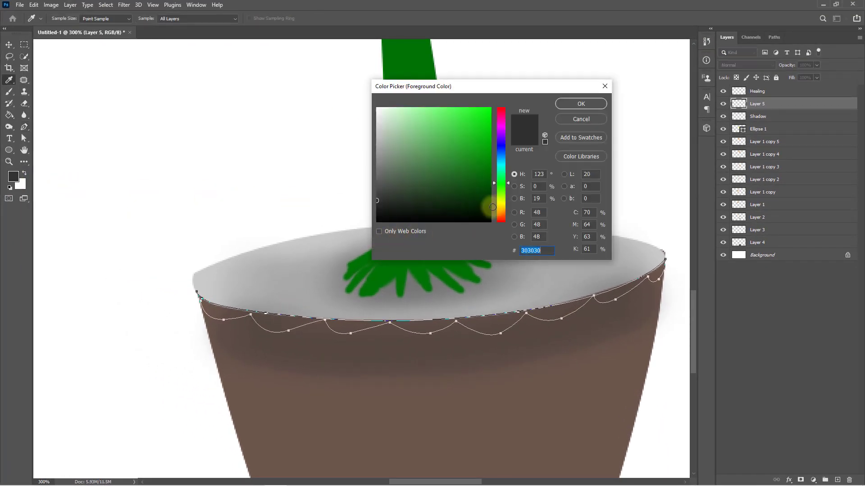
click(499, 208)
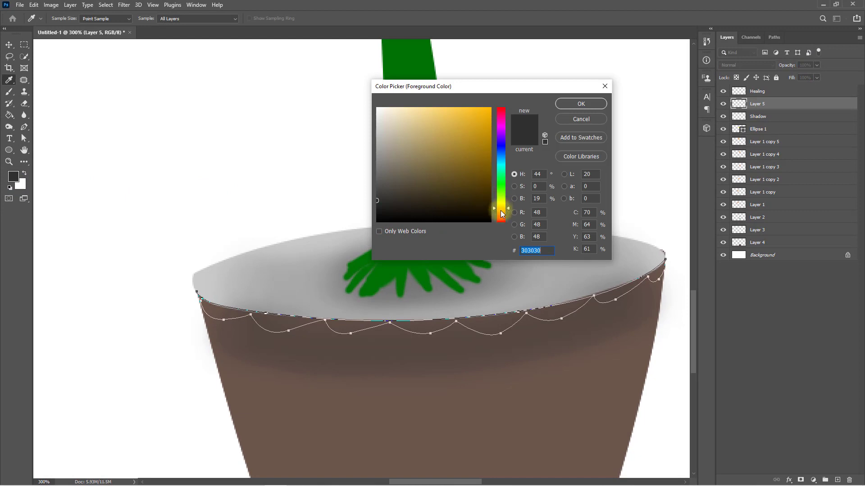
click(501, 212)
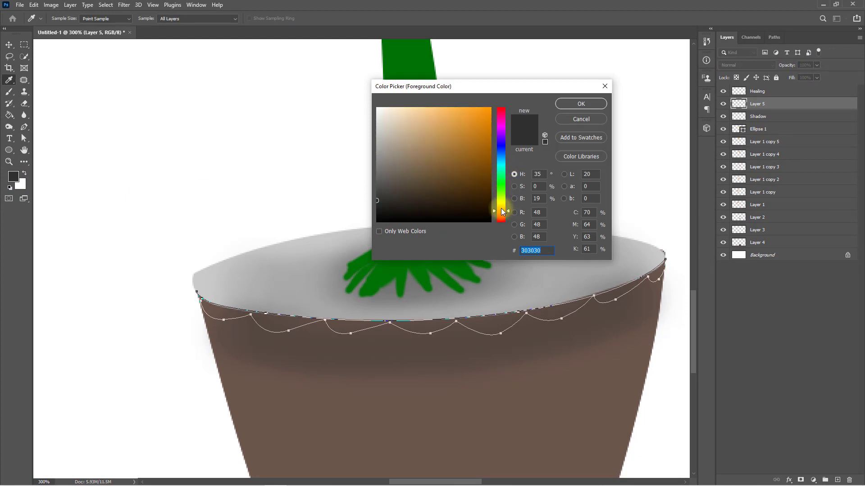
click(500, 208)
click(490, 159)
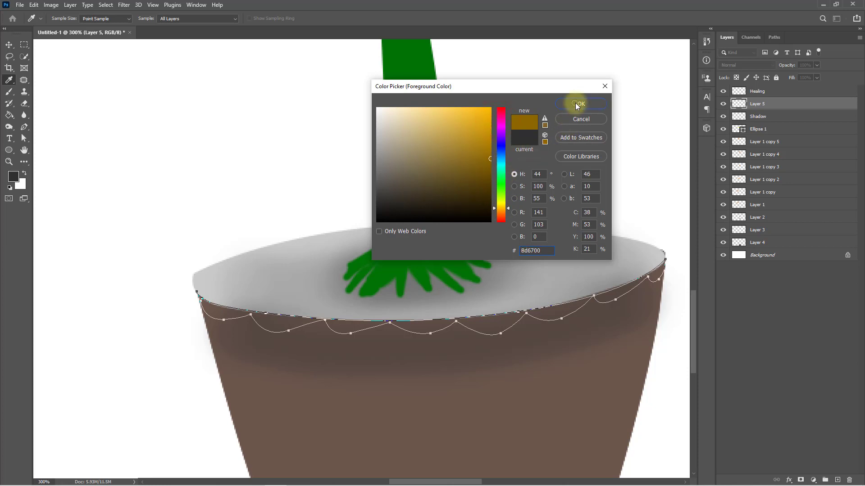
click(578, 104)
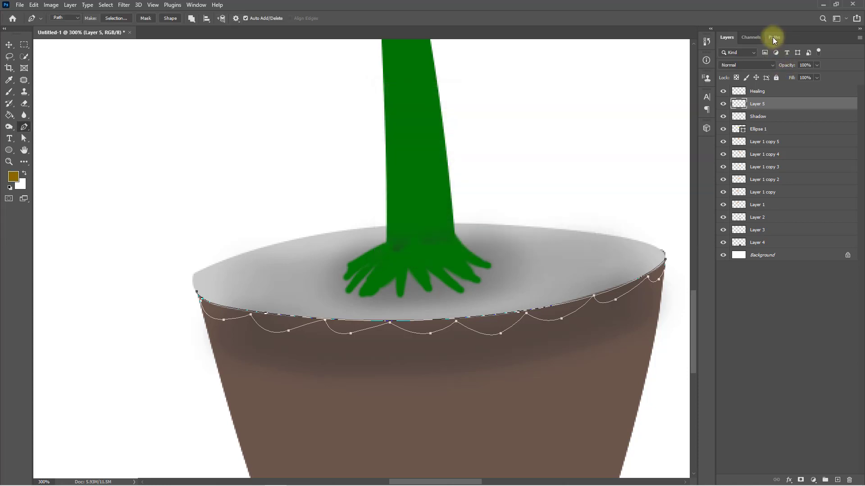
click(773, 37)
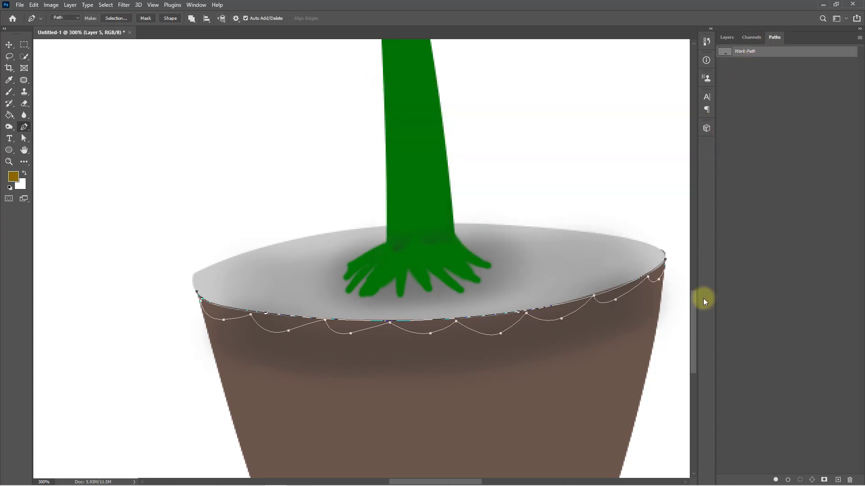
click(780, 479)
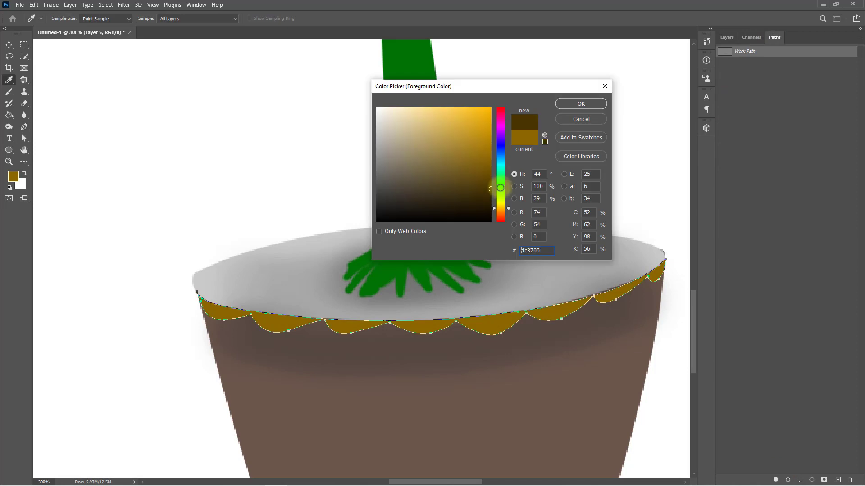
Set the foreground color to a darker brown of the same hue and refill the scalloped rim path with it
click(490, 189)
click(578, 104)
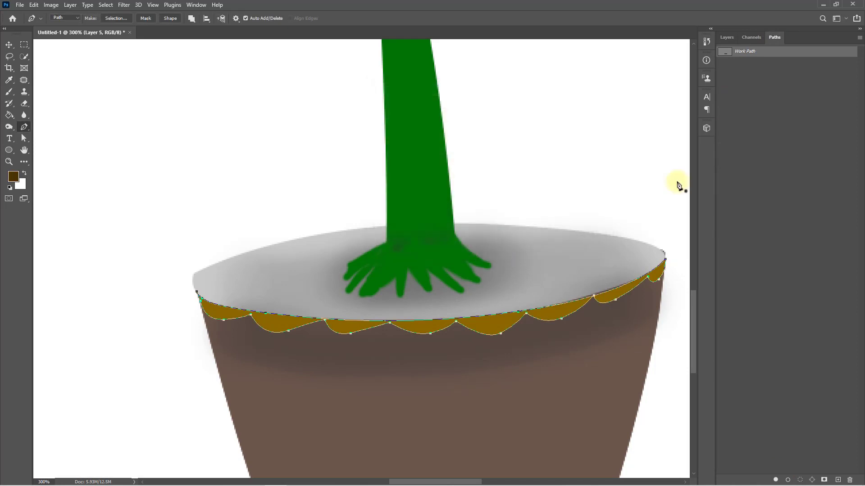
click(773, 479)
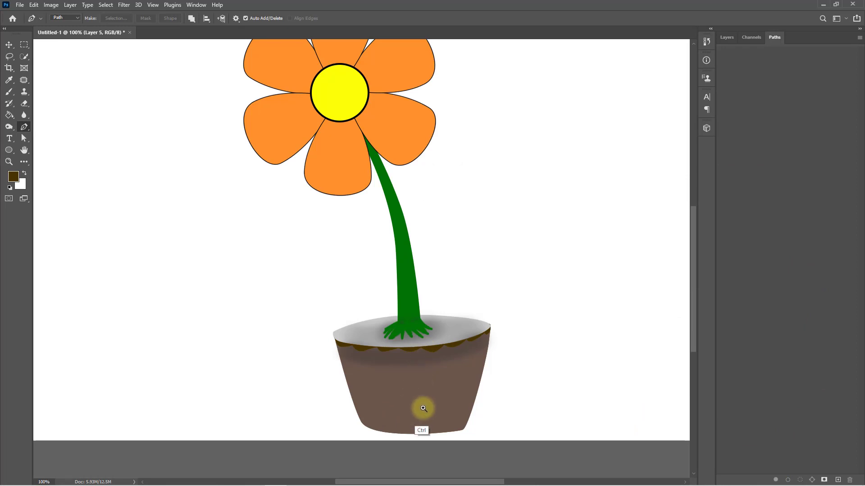
alt+click(372, 383)
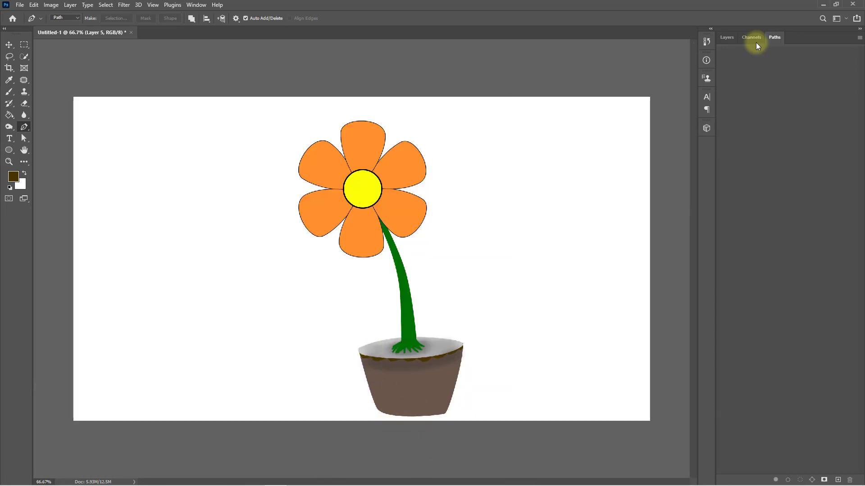
Create a new layer just above Background and draw a flat ellipse about 281 by 57 px beside the pot
click(726, 38)
click(762, 255)
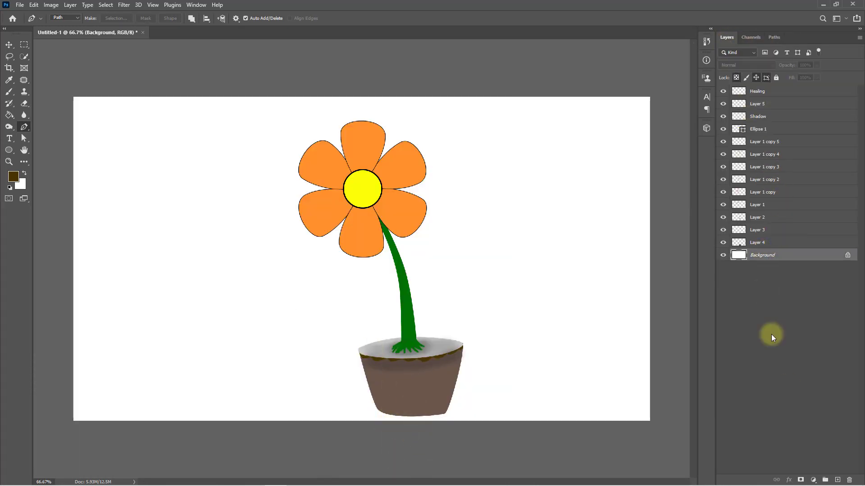
click(837, 480)
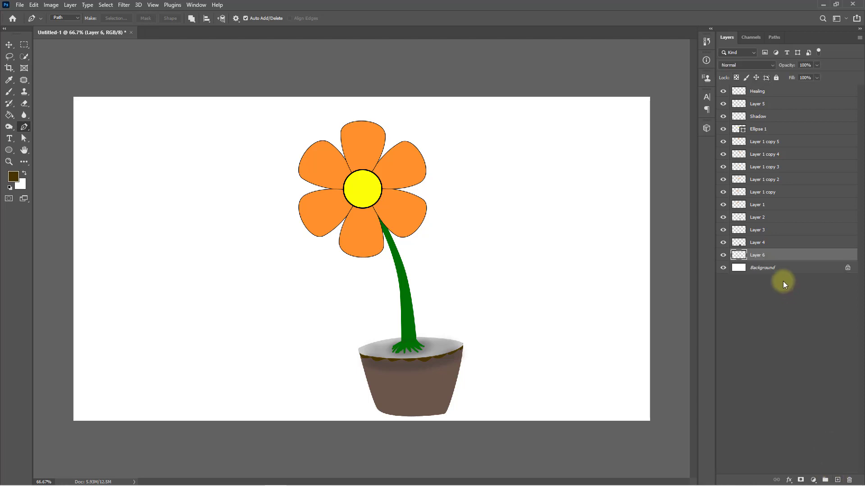
click(9, 150)
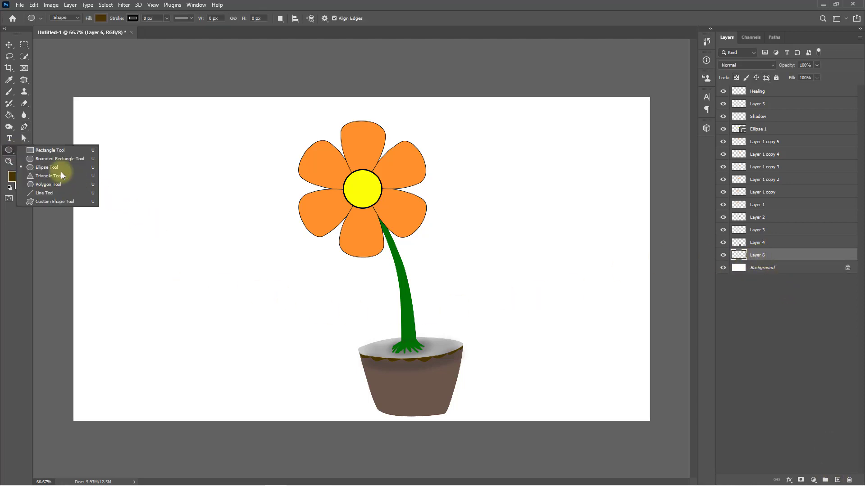
click(45, 167)
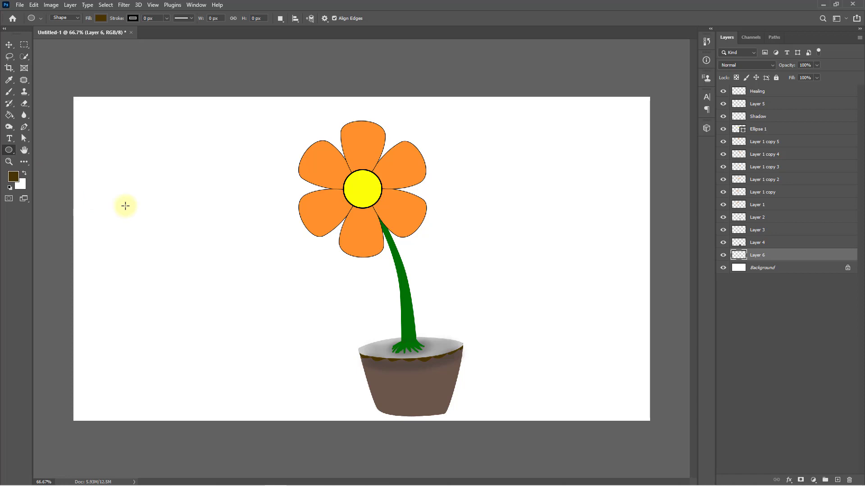
mouse_move(257, 356)
mouse_down()
mouse_move(323, 377)
mouse_move(257, 356)
mouse_up()
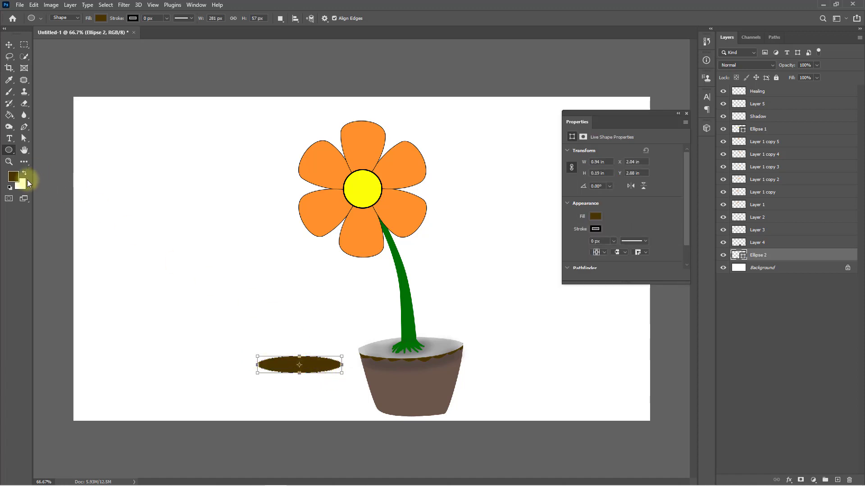
Change the ellipse's fill to black and shrink it to about 237 by 48 px
click(14, 181)
drag(412, 195, 379, 229)
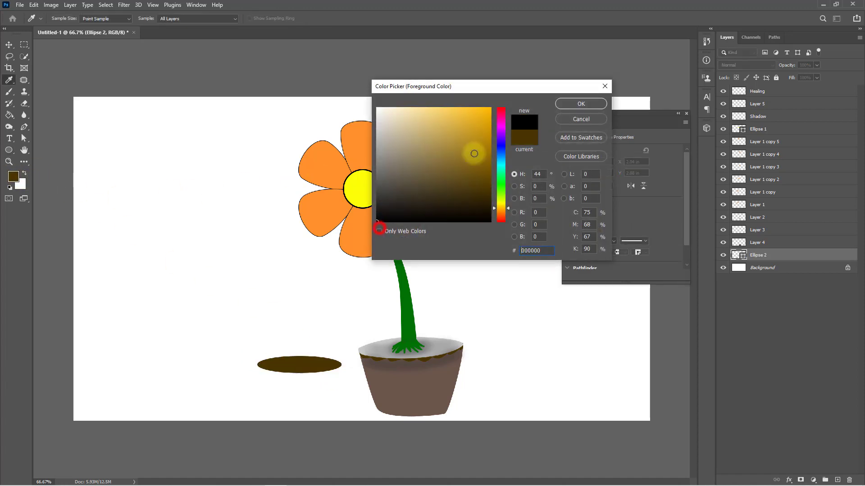
click(572, 104)
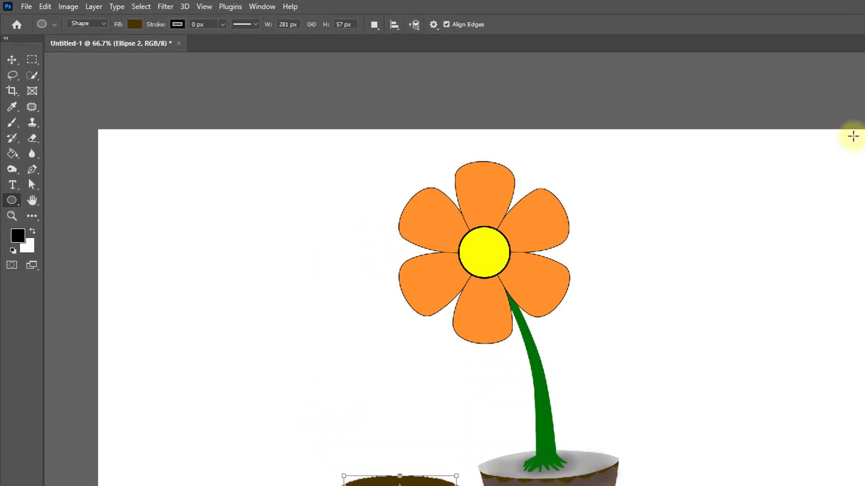
click(135, 24)
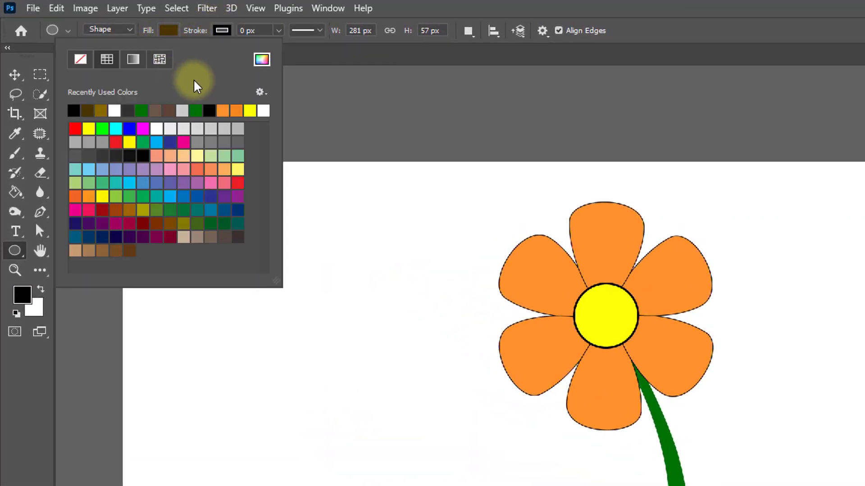
click(91, 111)
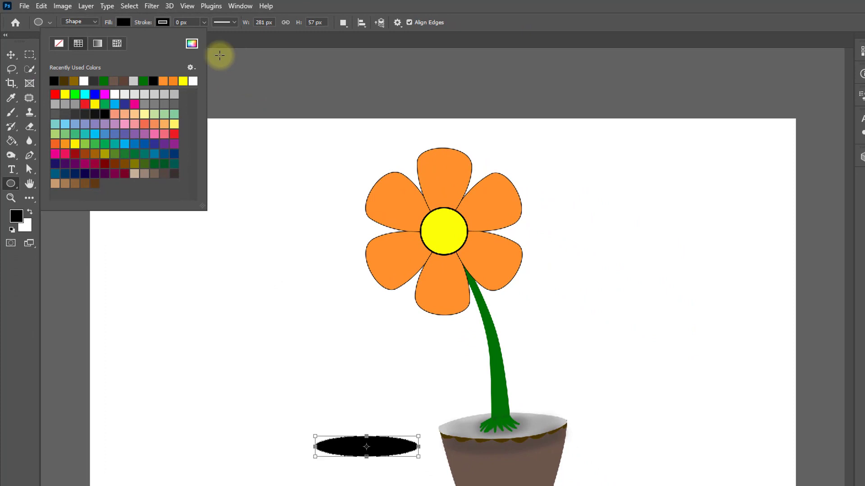
click(345, 9)
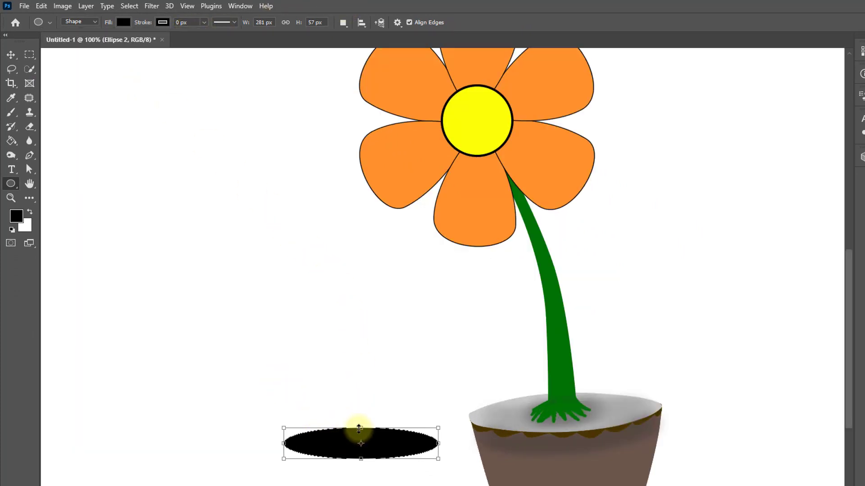
drag(360, 427, 360, 436)
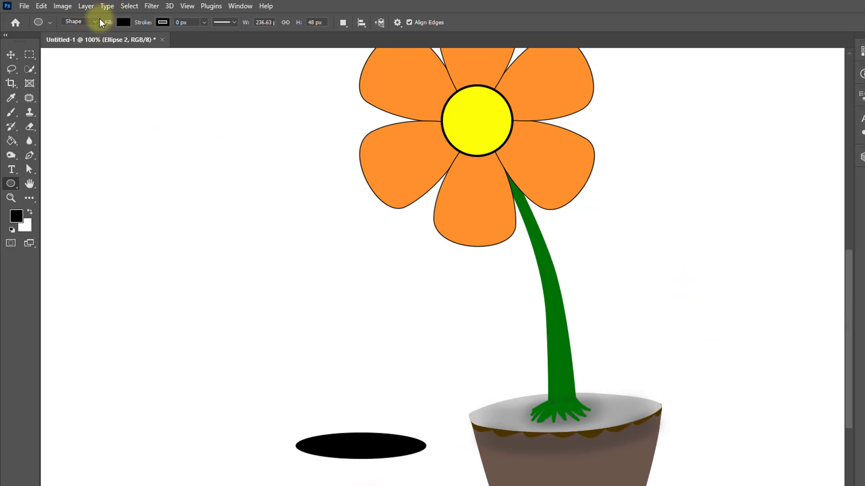
click(152, 7)
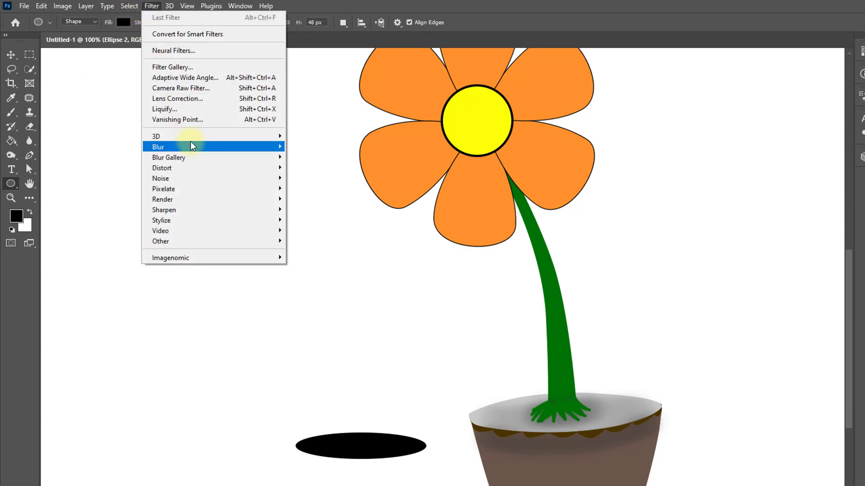
mouse_move(207, 148)
click(112, 188)
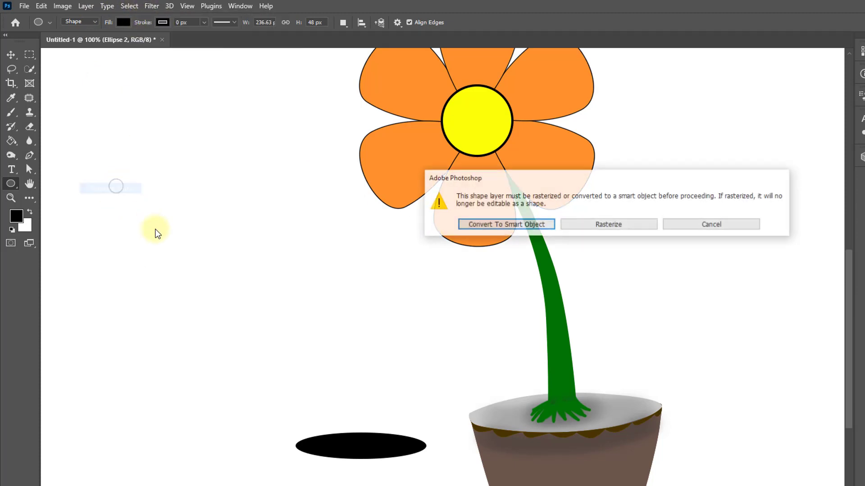
click(628, 224)
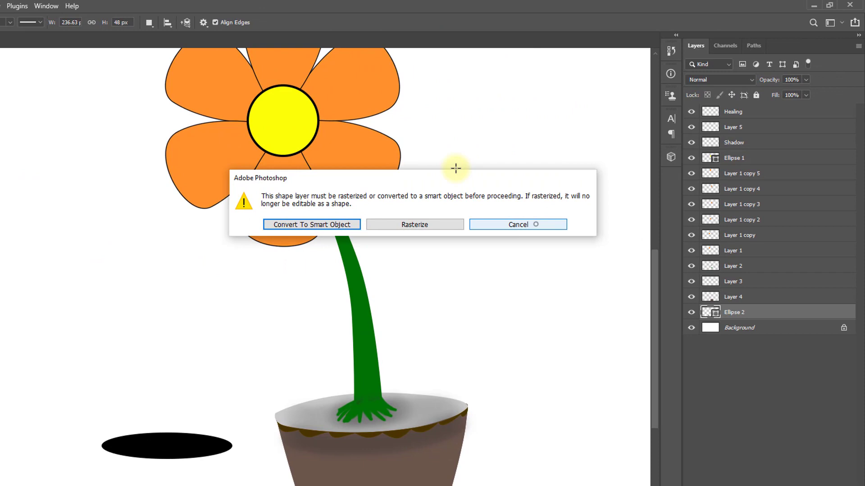
Rasterize the black ellipse layer and apply a Gaussian Blur with a 15-pixel radius to it
right_click(735, 317)
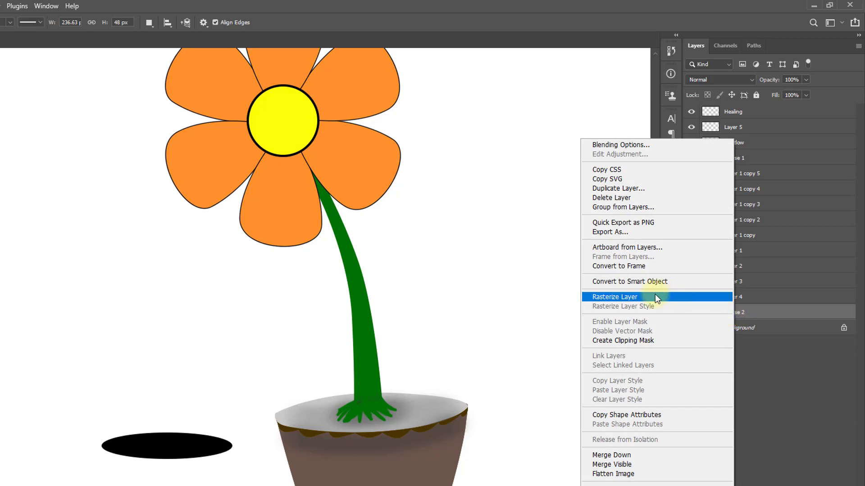
click(616, 297)
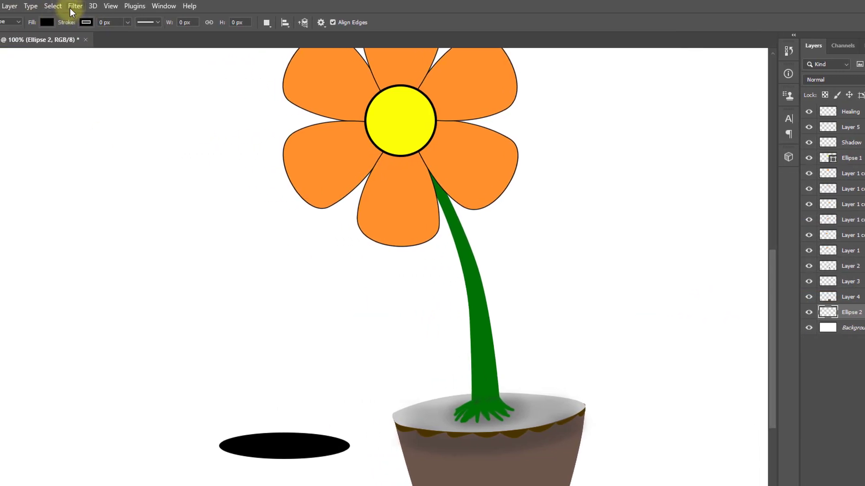
click(76, 6)
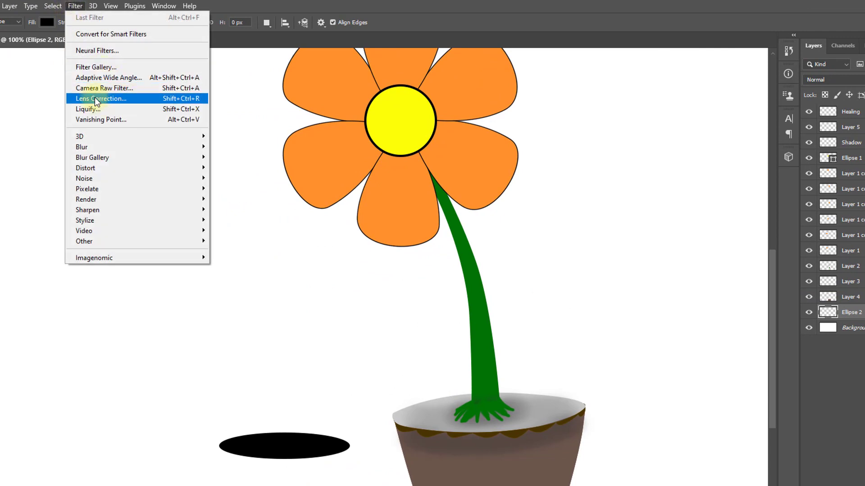
mouse_move(90, 146)
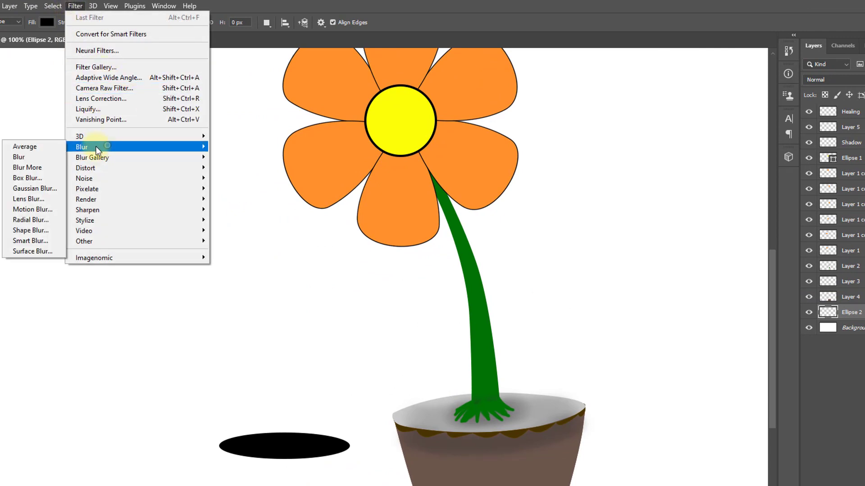
click(42, 188)
ctrl+click(294, 448)
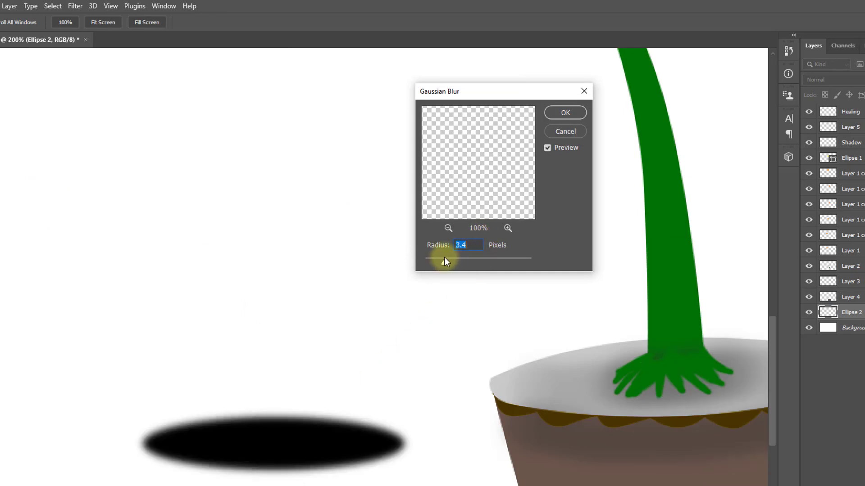
drag(454, 264, 455, 263)
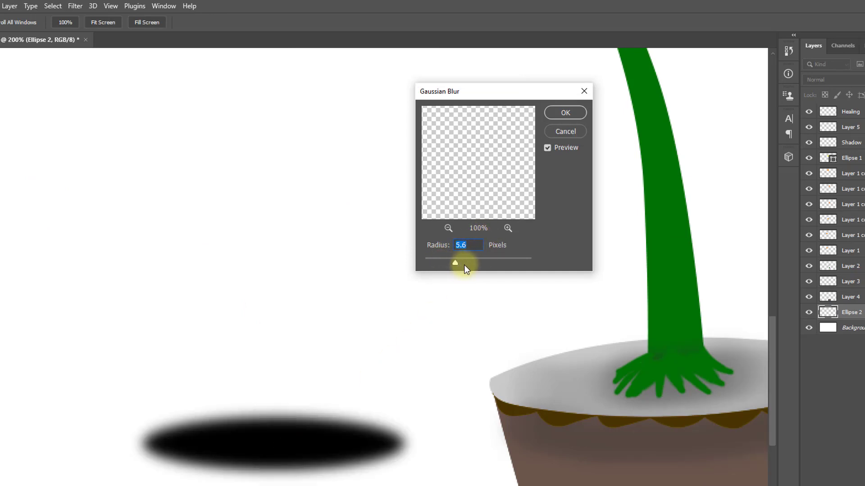
text(15)
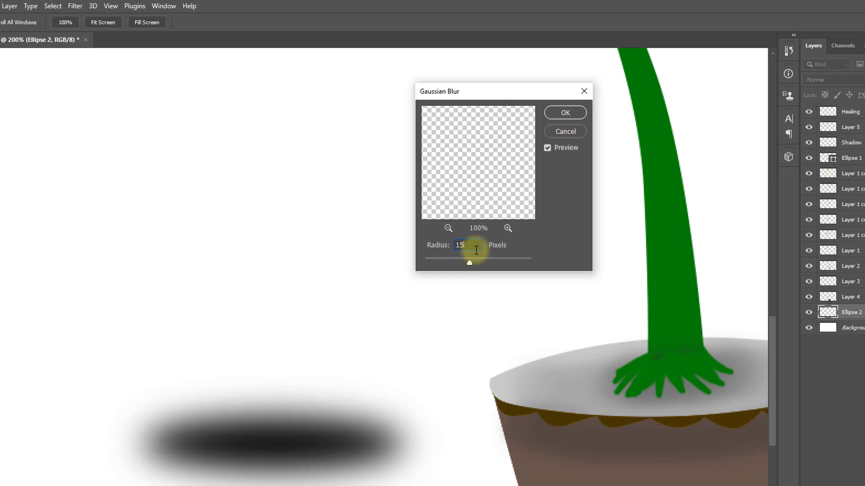
click(565, 113)
Move the blurred ellipse beneath the base of the pot as a ground shadow using Free Transform
key(ctrl+minus)
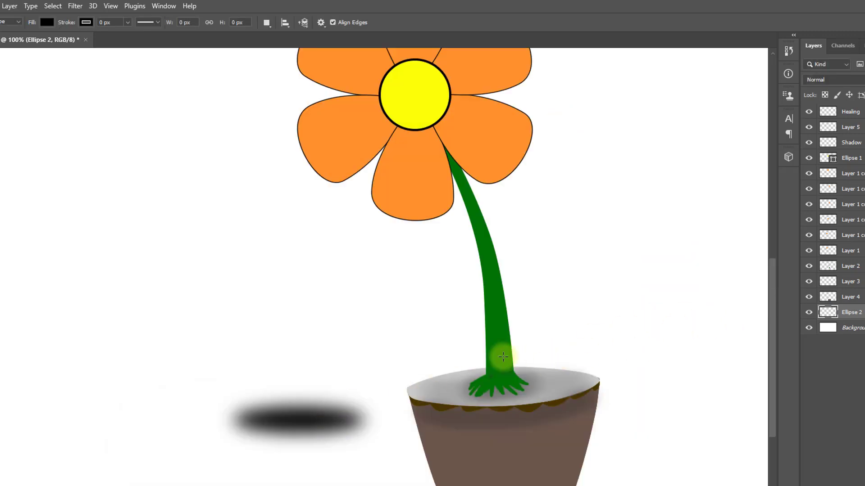
key(ctrl+t)
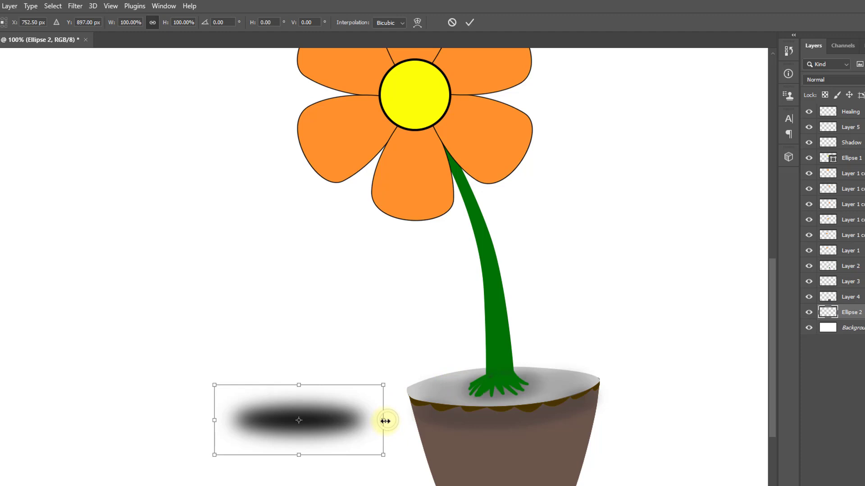
mouse_move(391, 420)
mouse_down()
mouse_move(416, 420)
mouse_move(329, 419)
mouse_move(383, 421)
mouse_up()
drag(326, 412, 528, 485)
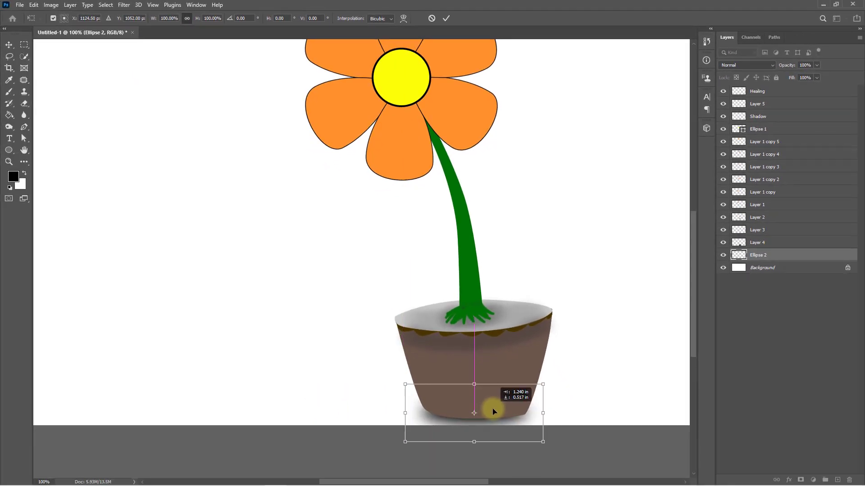
drag(492, 411, 491, 411)
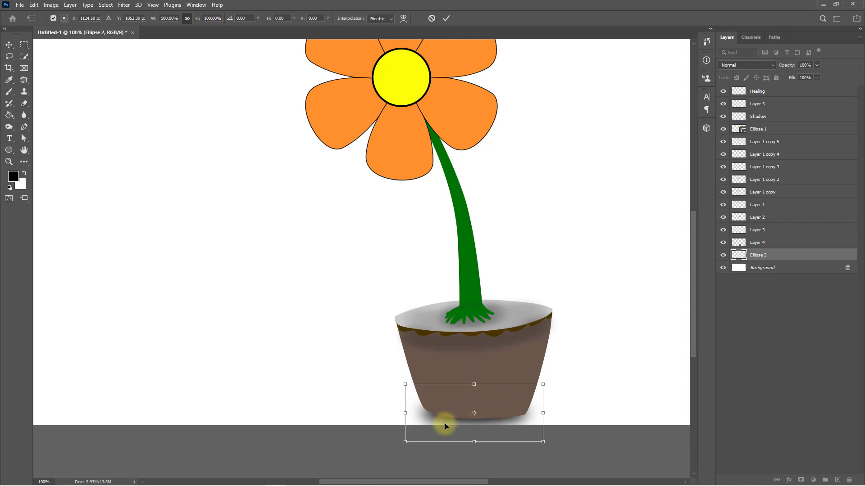
key(Return)
On the Healing layer, paint small black dots across the yellow flower centre with the Brush at 100% opacity and flow
click(760, 92)
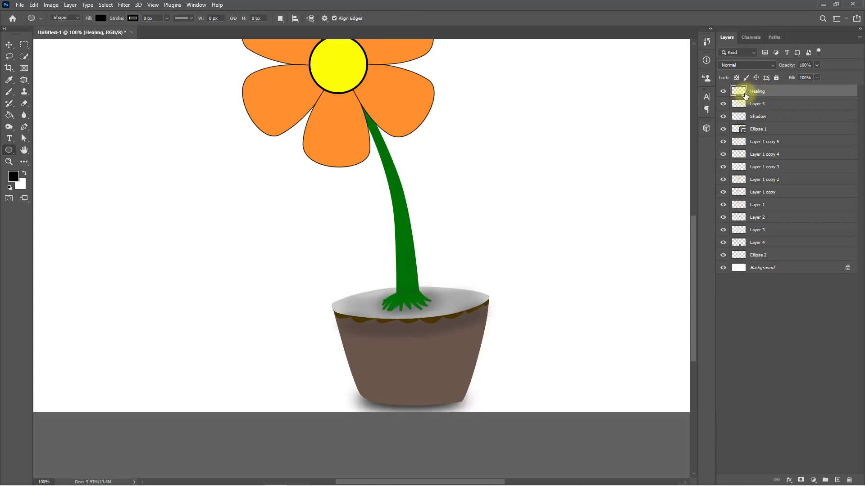
drag(339, 96, 360, 222)
ctrl+click(360, 187)
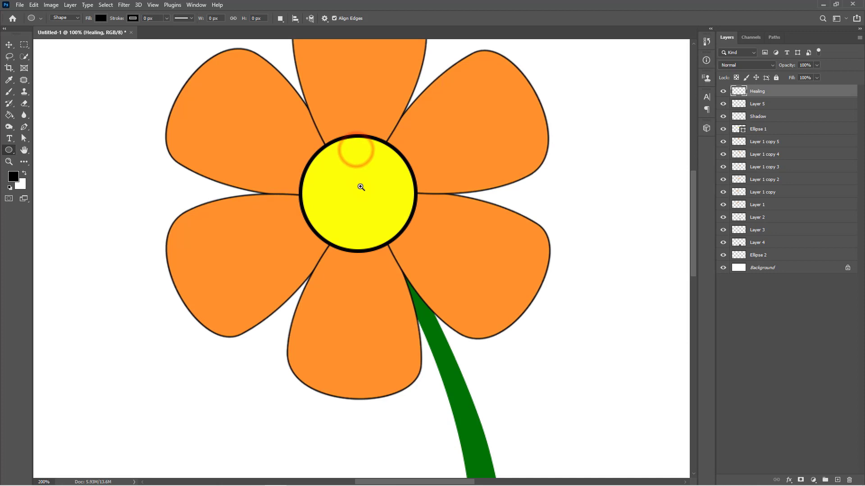
right_click(10, 88)
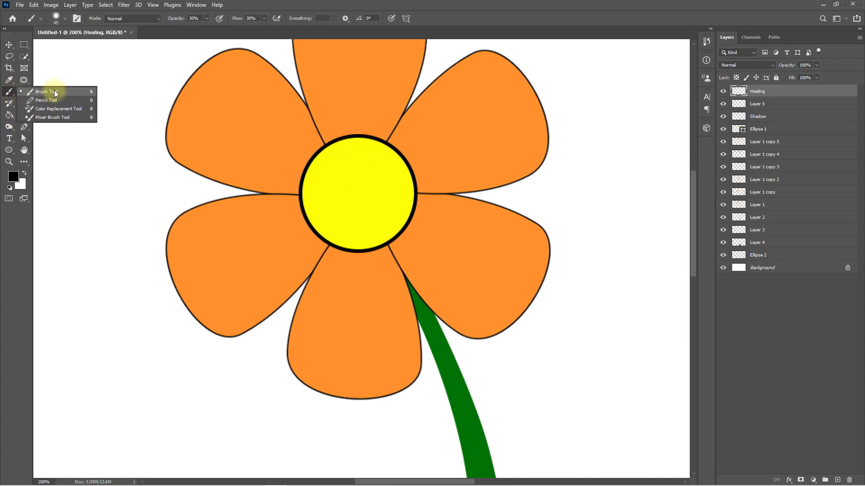
click(56, 91)
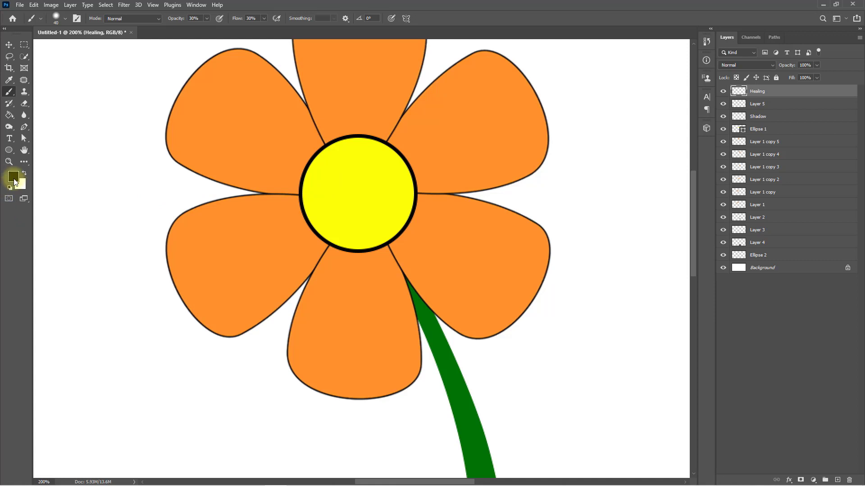
click(14, 179)
click(376, 223)
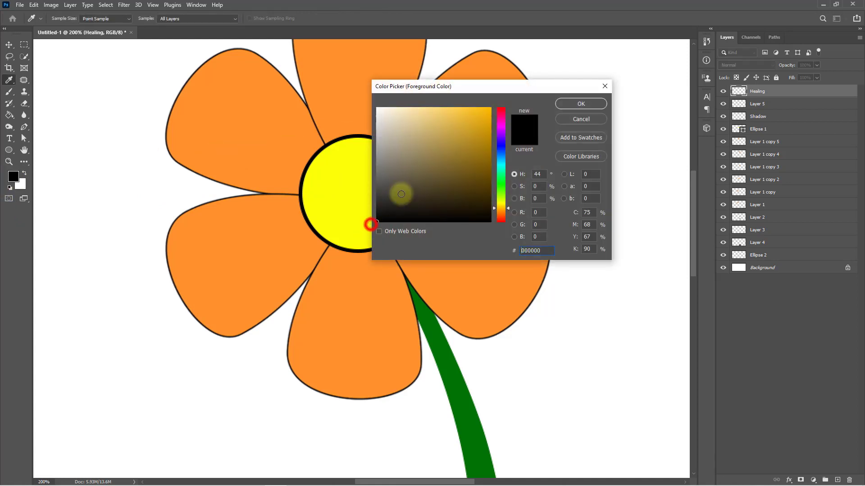
click(576, 104)
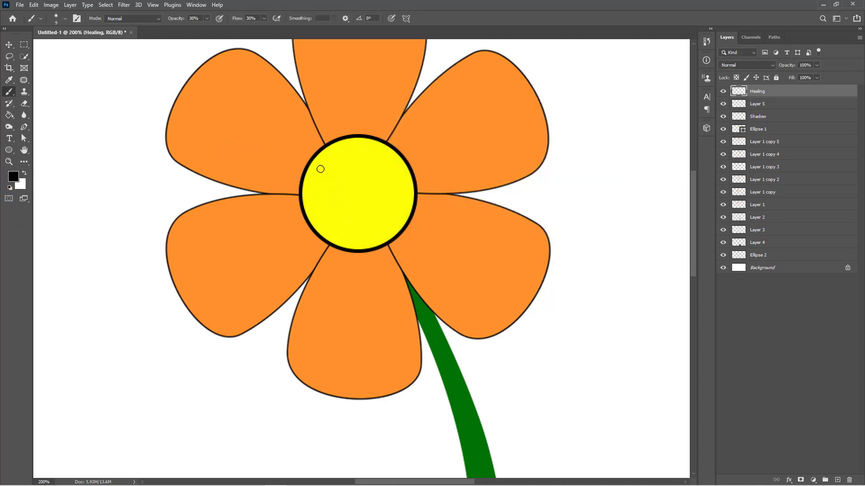
drag(177, 19, 328, 31)
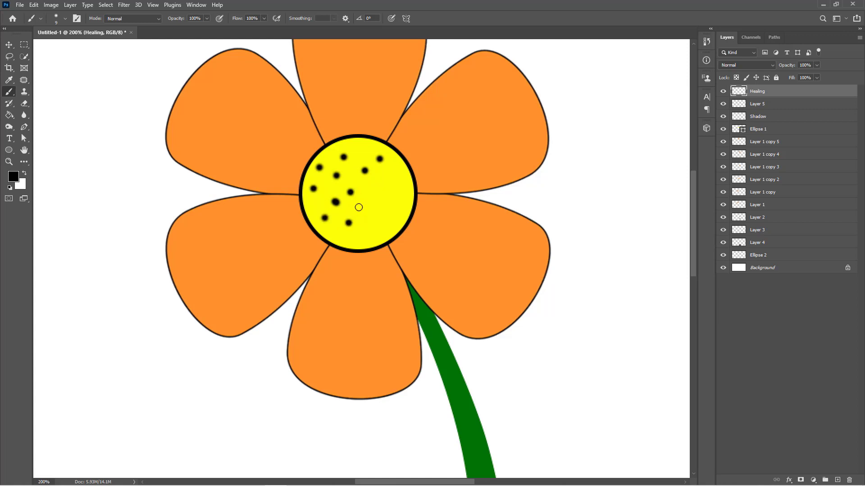
click(359, 208)
click(380, 215)
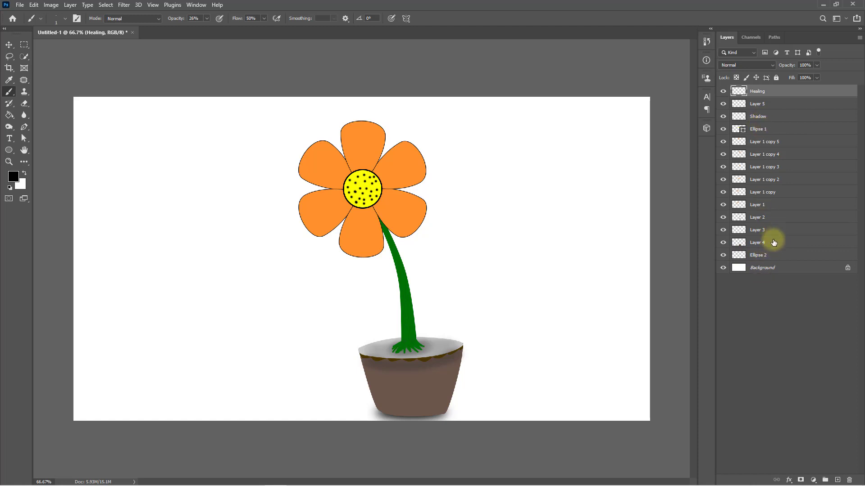
Group all layers from Healing down to Ellipse 2, leaving out Background
shift+click(762, 256)
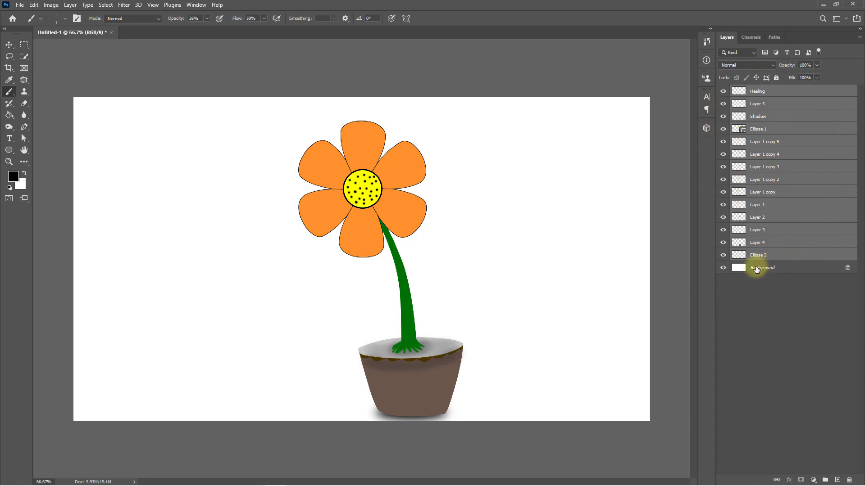
key(ctrl+g)
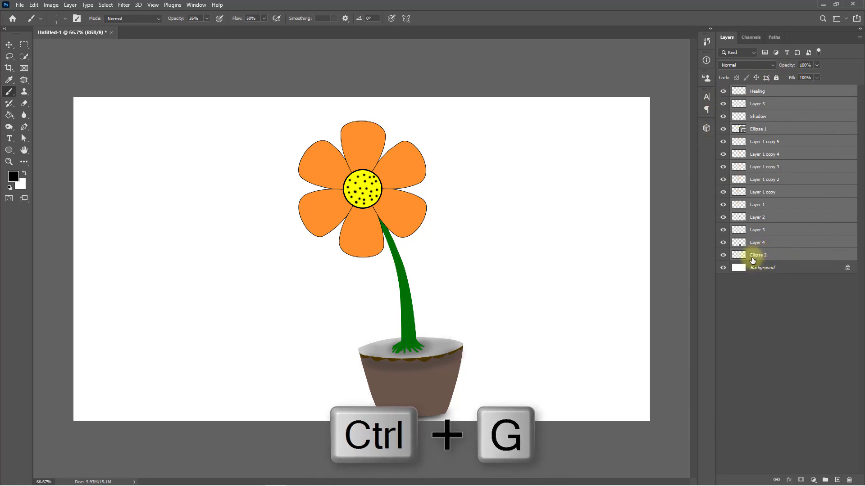
Group the selected layers above Background and name the group Flower
key(ctrl+g)
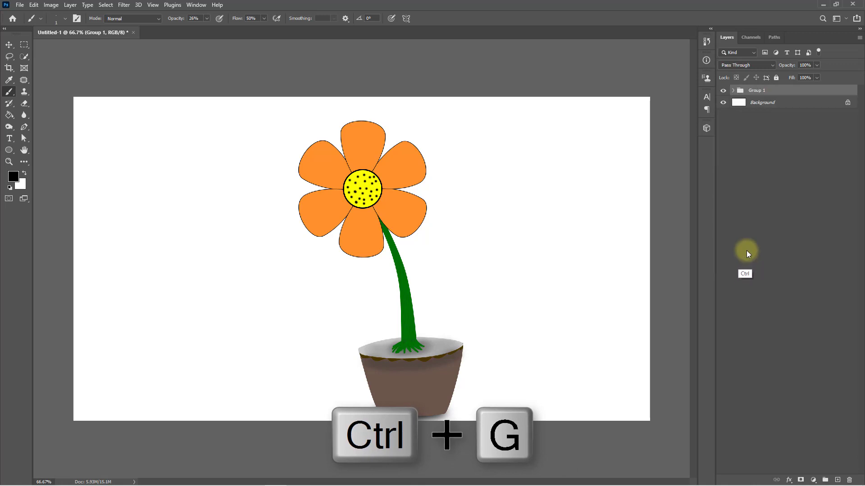
double_click(757, 90)
text(Flower)
key(Return)
Scale the Flower group down slightly with Free Transform and move it up and left so the whole pot and shadow fit on the canvas
key(ctrl+t)
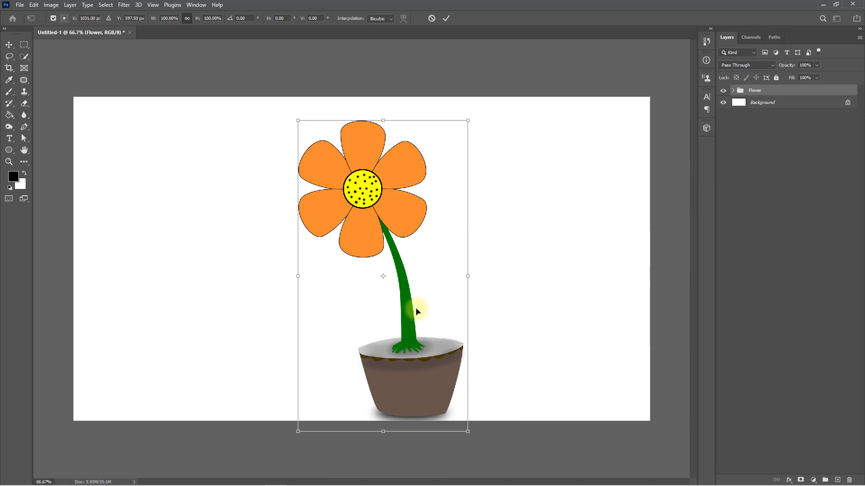
drag(469, 433, 454, 404)
drag(403, 360, 372, 354)
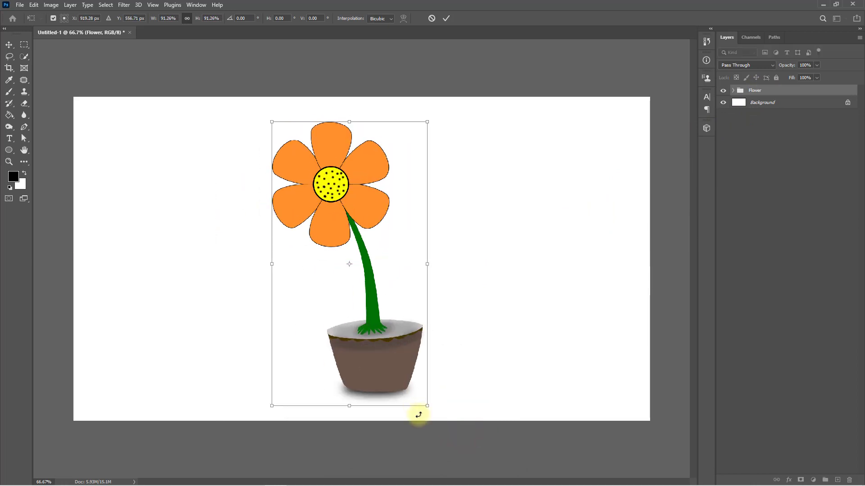
drag(421, 403, 432, 412)
key(ctrl+minus)
mouse_move(431, 237)
mouse_down()
mouse_move(413, 231)
mouse_move(495, 232)
mouse_move(343, 231)
mouse_move(336, 246)
mouse_move(351, 236)
mouse_up()
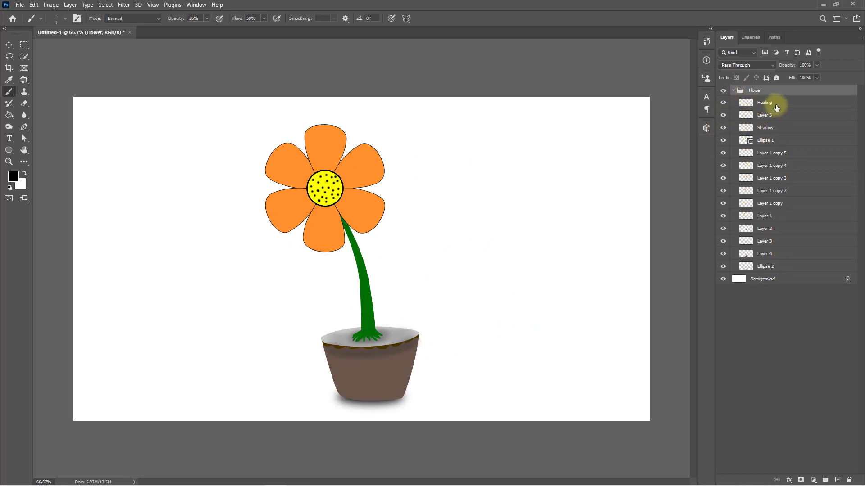
Add a new empty layer directly above Ellipse 2 inside the Flower group
click(764, 111)
click(765, 103)
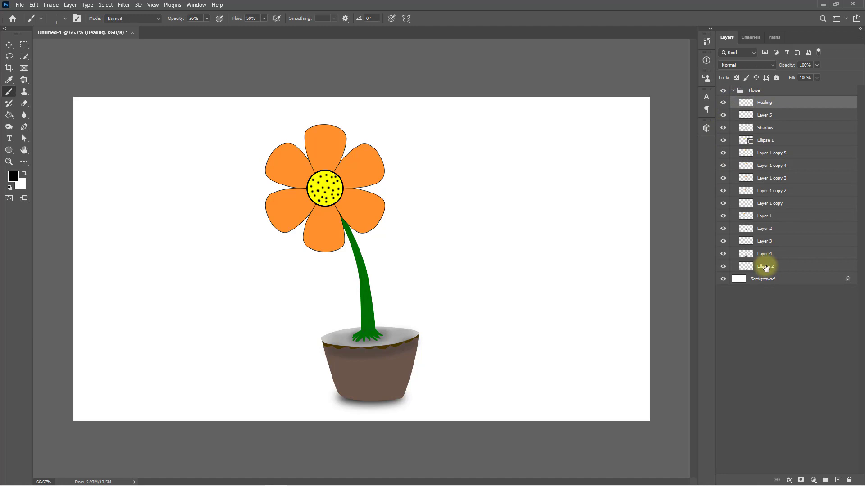
click(765, 267)
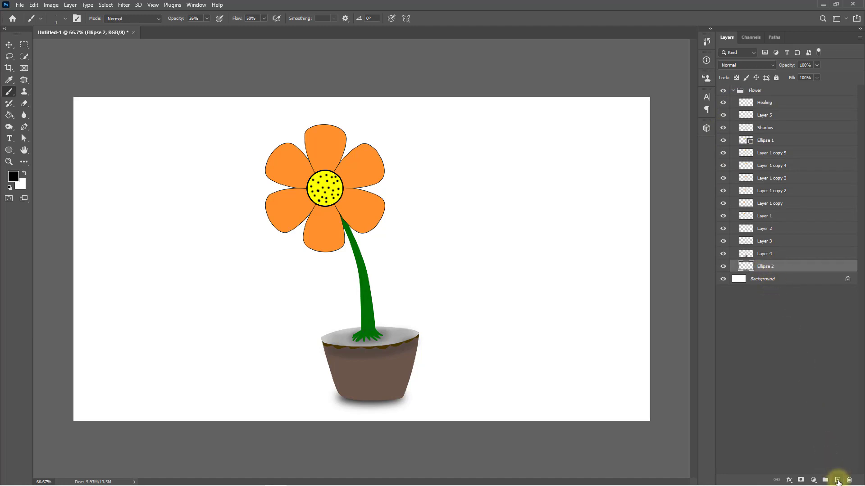
click(837, 480)
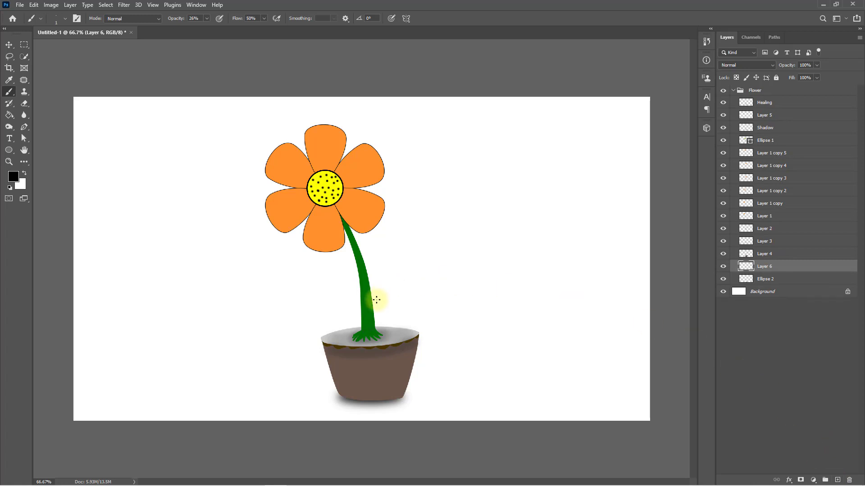
Outline two pointed leaves with the Pen tool, one on each side of the lower stem
ctrl+click(365, 313)
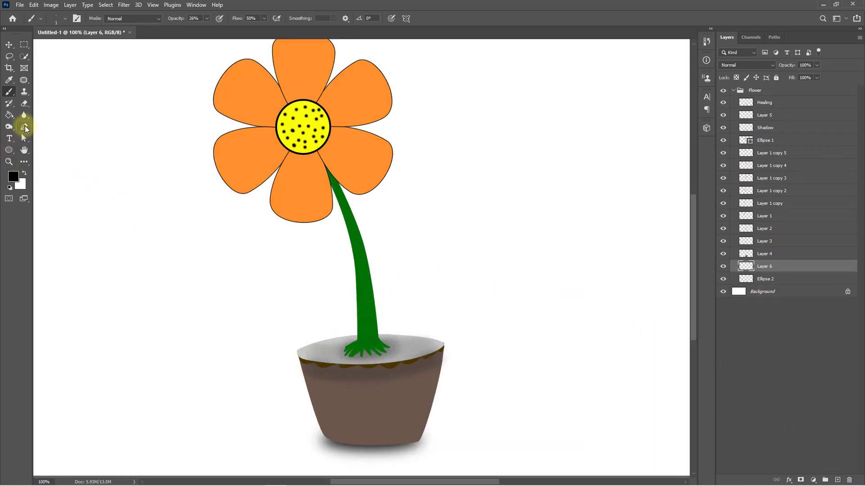
click(25, 127)
click(56, 126)
drag(377, 290, 377, 272)
drag(381, 226, 399, 185)
click(426, 169)
click(444, 158)
drag(434, 248, 329, 254)
click(374, 319)
click(235, 257)
drag(304, 306, 368, 331)
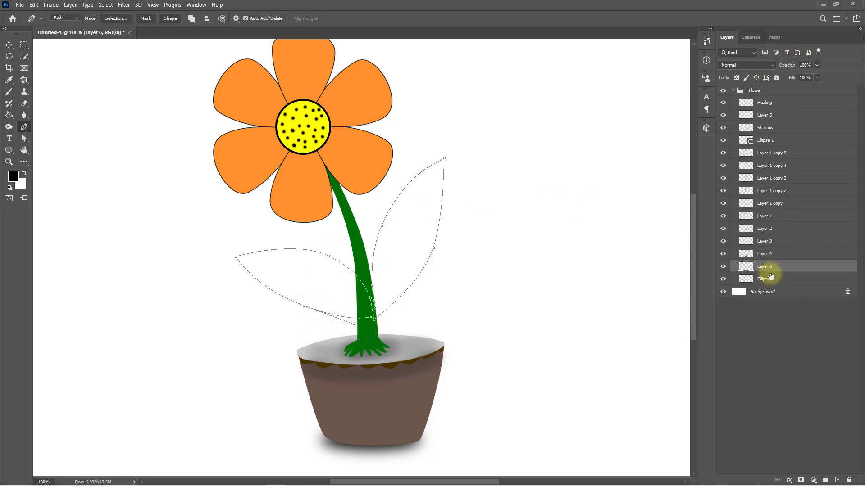
Fill the two-leaf path with green 00b608 on Layer 6 and delete the path
click(775, 36)
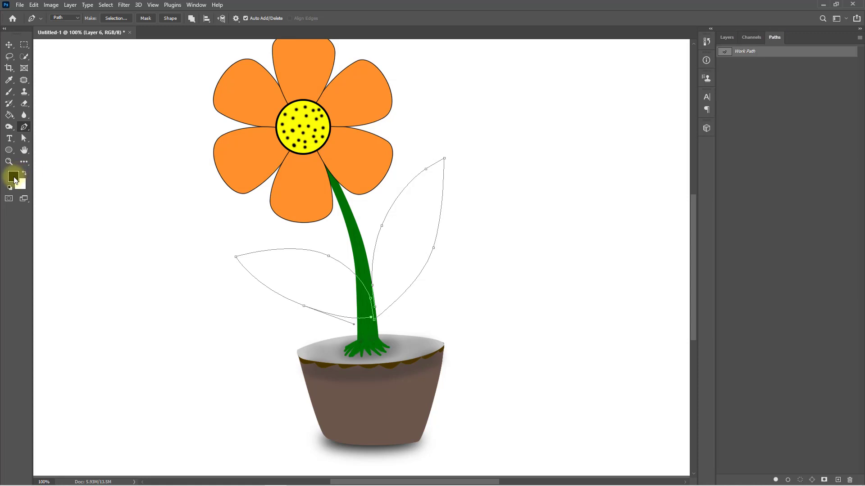
click(13, 175)
click(365, 264)
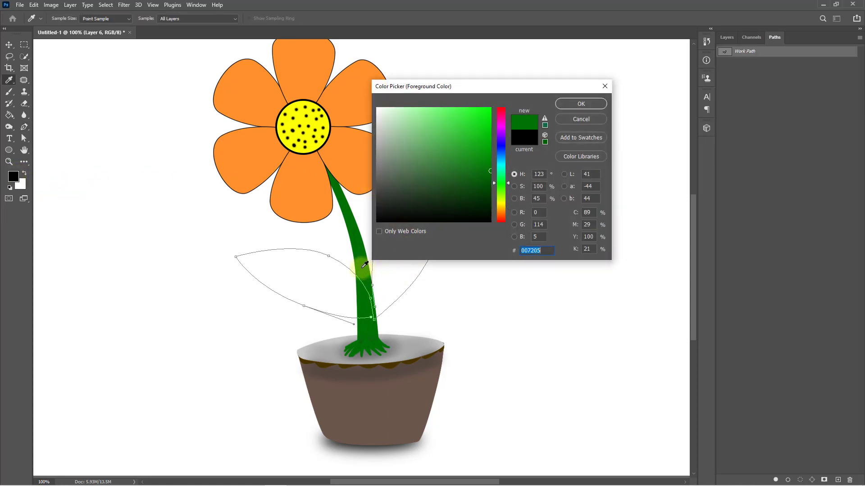
click(495, 141)
click(580, 104)
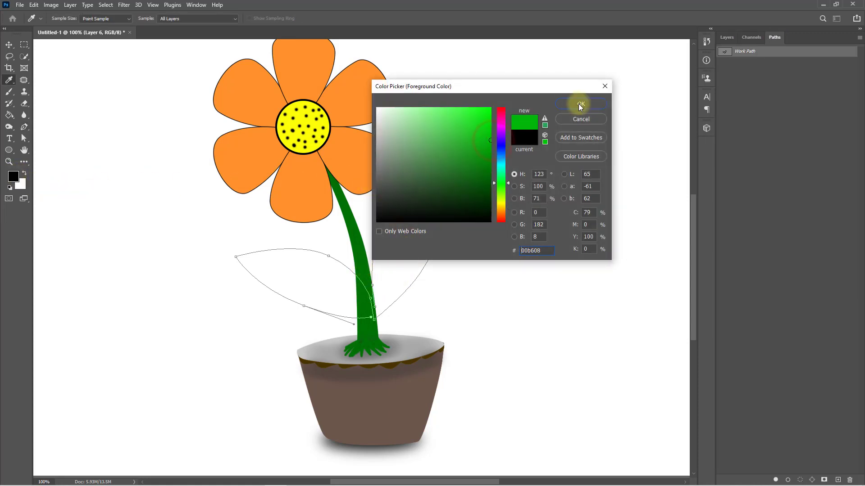
key(p)
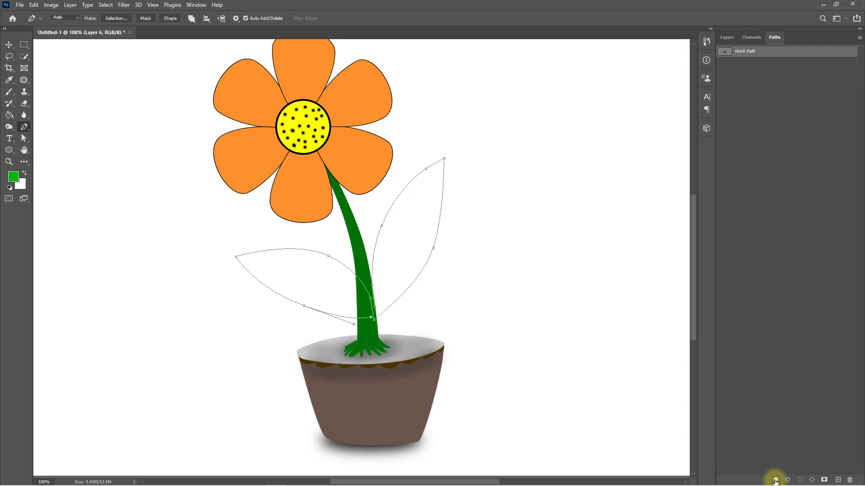
click(776, 481)
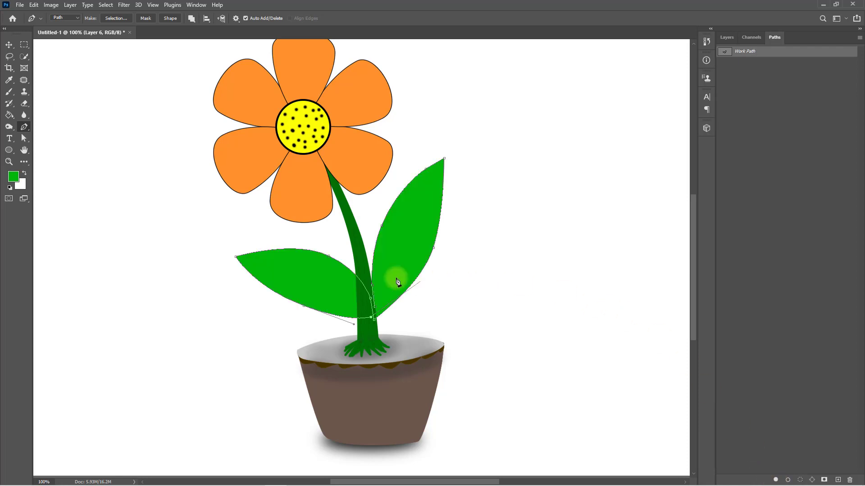
right_click(396, 265)
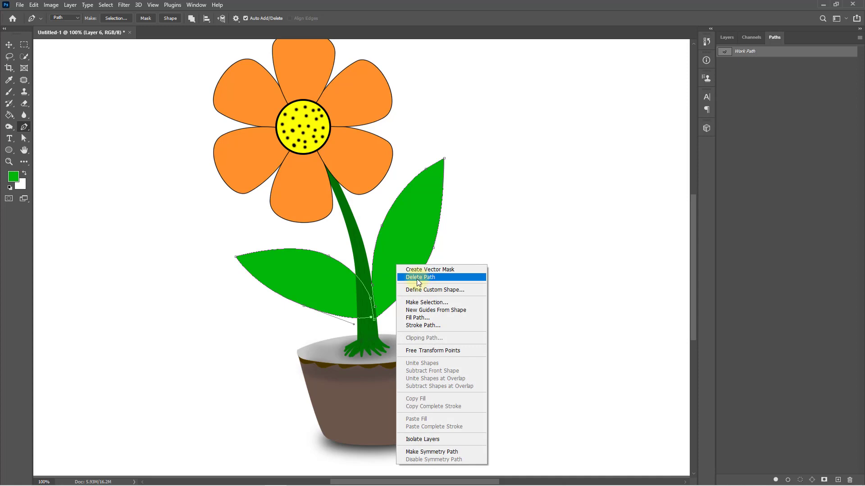
click(417, 279)
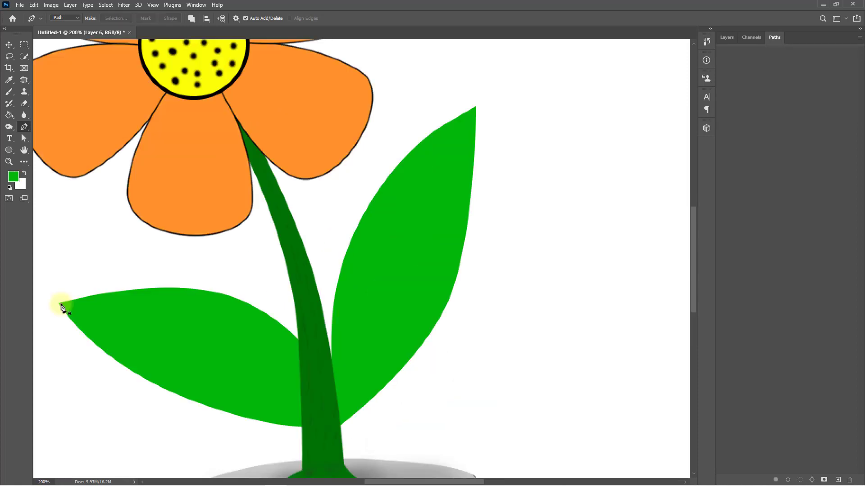
Trace a central vein through both leaves with the Pen tool, stroke it thinly in black and delete the path
click(61, 305)
drag(261, 366, 300, 379)
drag(351, 377, 371, 361)
drag(389, 332, 350, 424)
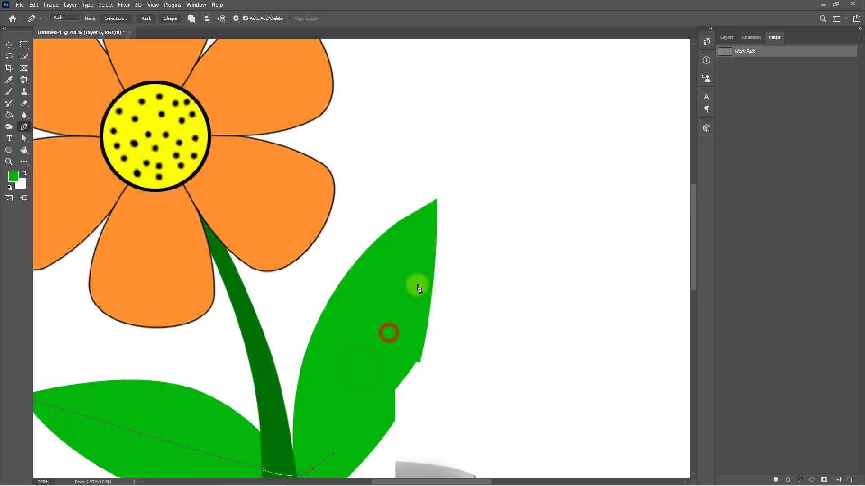
drag(401, 276, 432, 214)
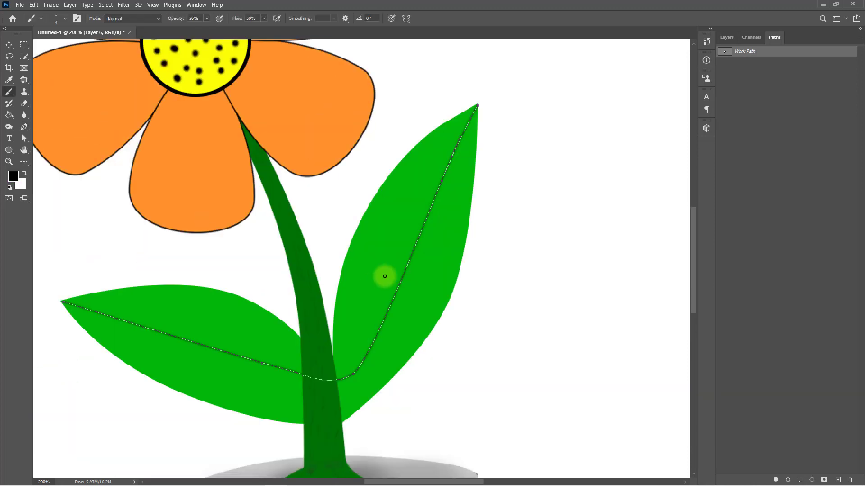
key(p)
right_click(392, 272)
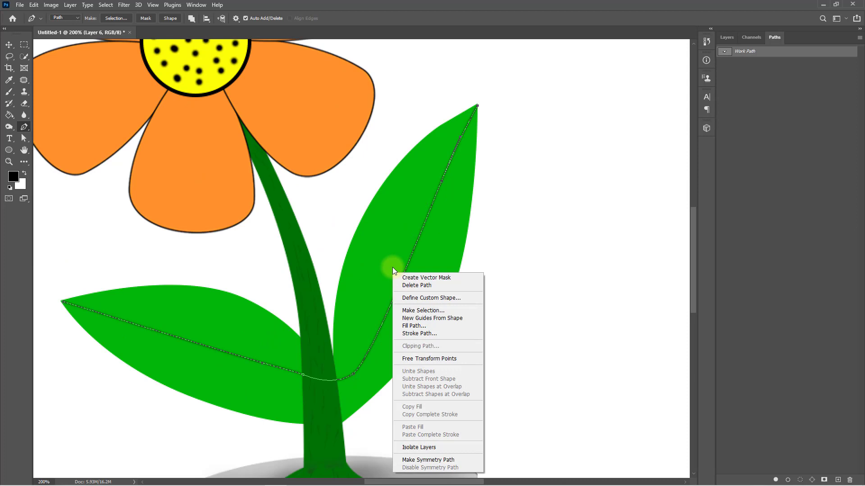
click(417, 285)
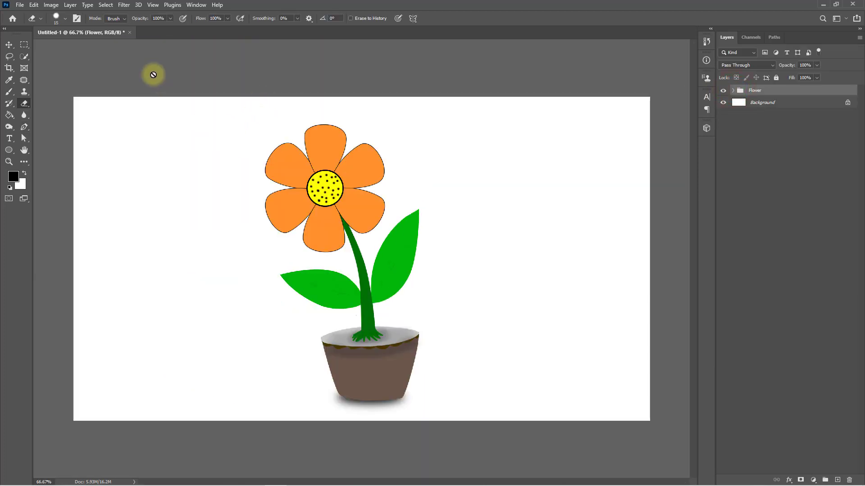
Save a copy of the drawing to the Desktop as a PNG named Orange Flower
click(19, 7)
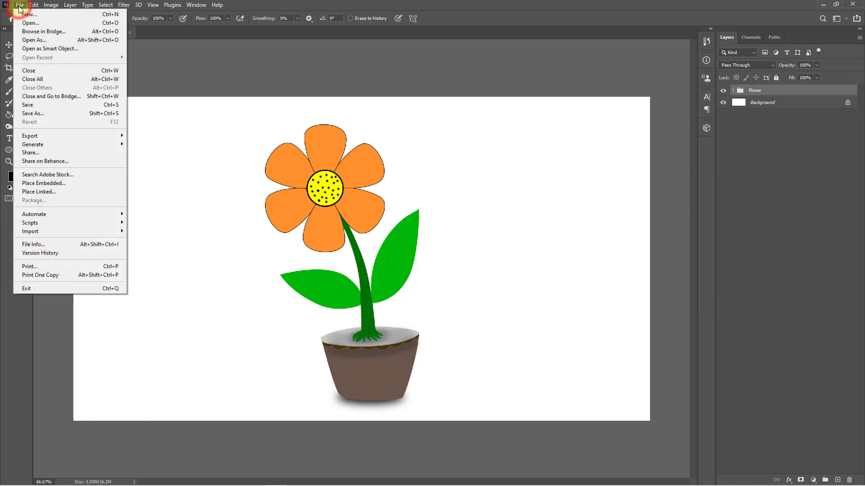
click(40, 113)
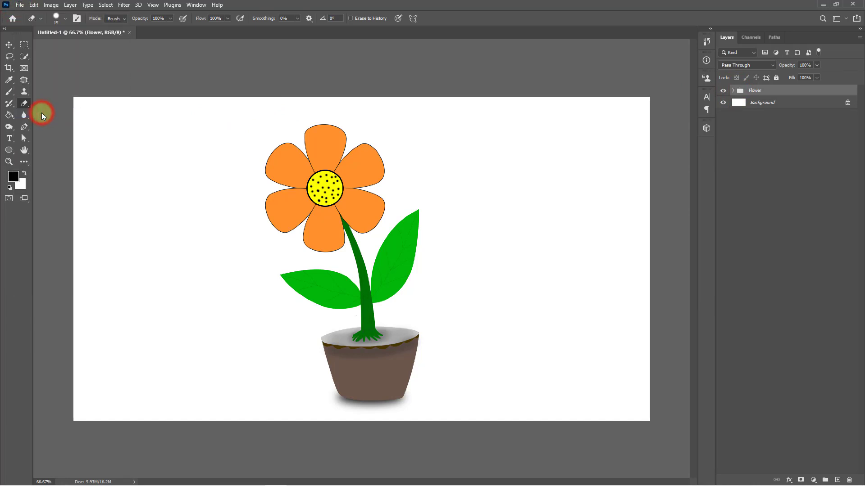
click(87, 380)
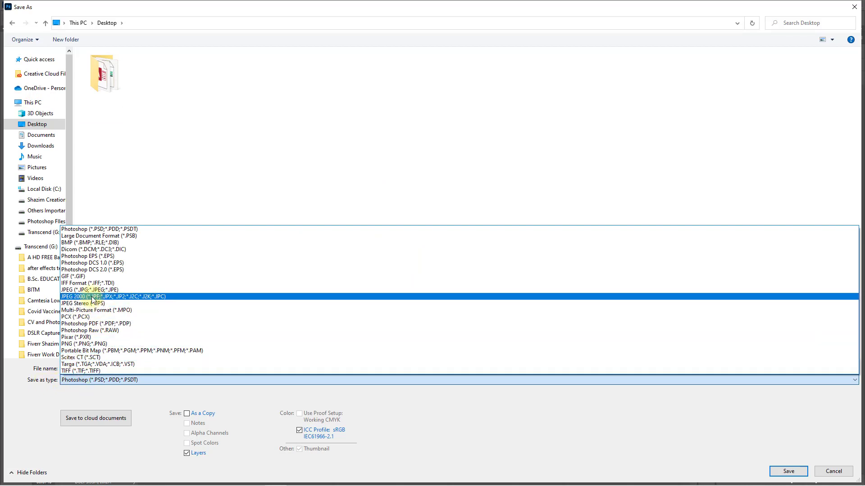
click(110, 344)
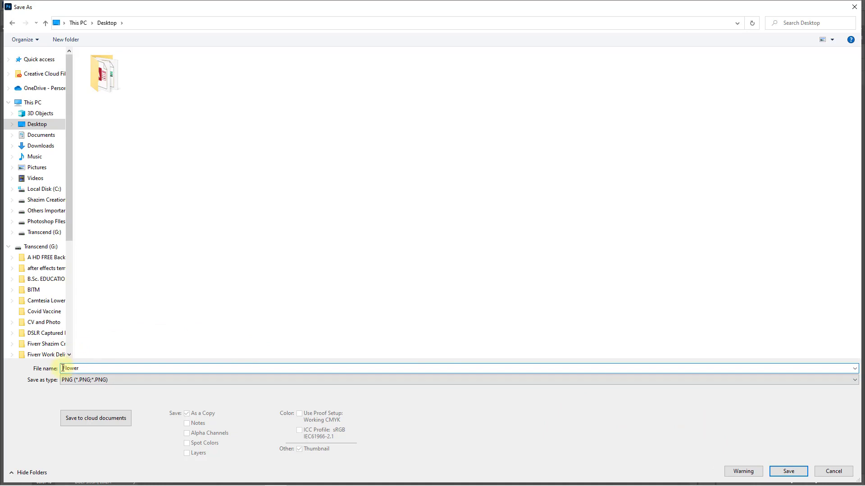
text(Orange)
click(789, 472)
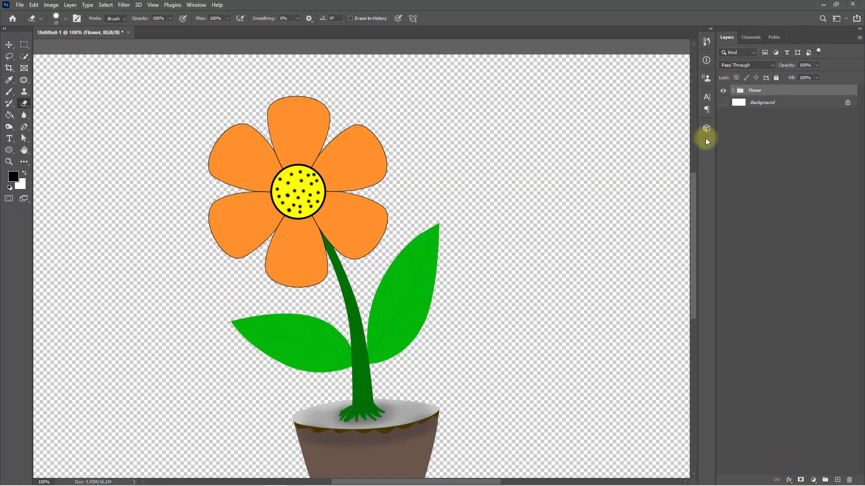
Hide the Background layer so that only the Flower group shows on transparency
click(339, 164)
key(ctrl+minus)
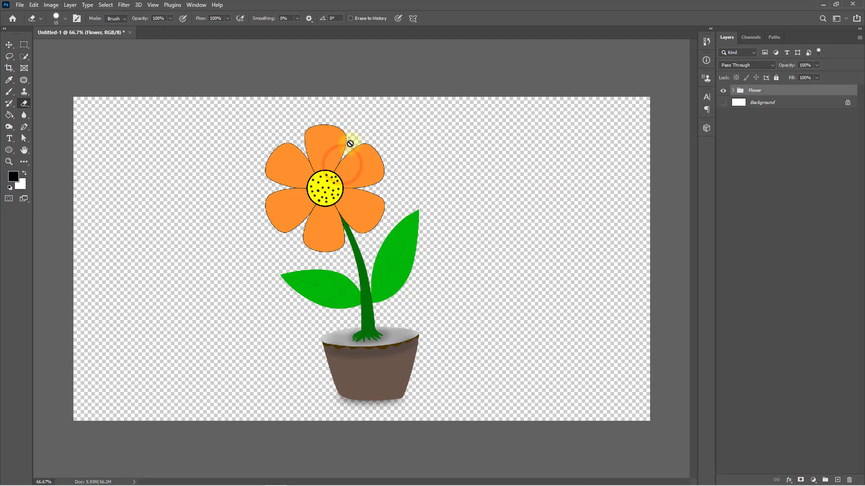
click(723, 102)
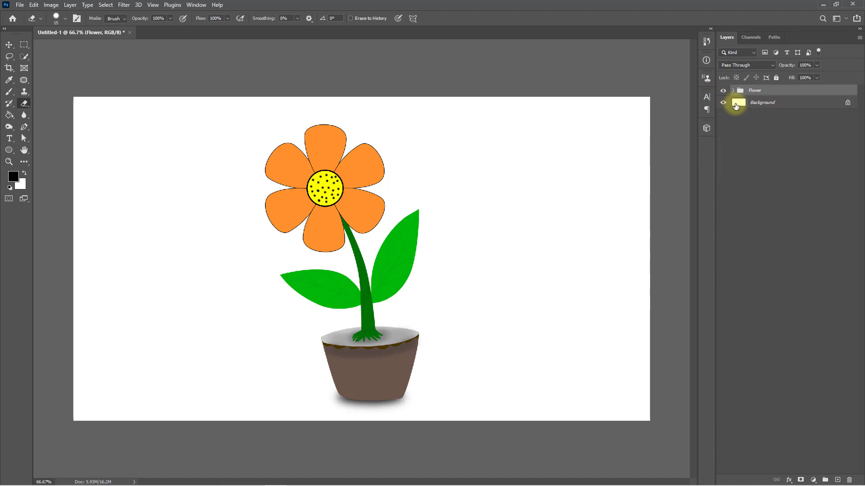
click(723, 102)
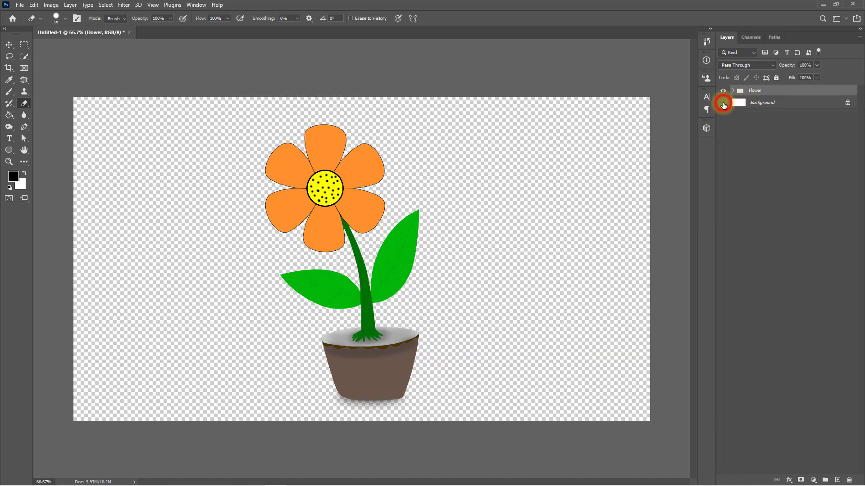
Save a copy to the Desktop as a PNG named flower transparent background
click(20, 5)
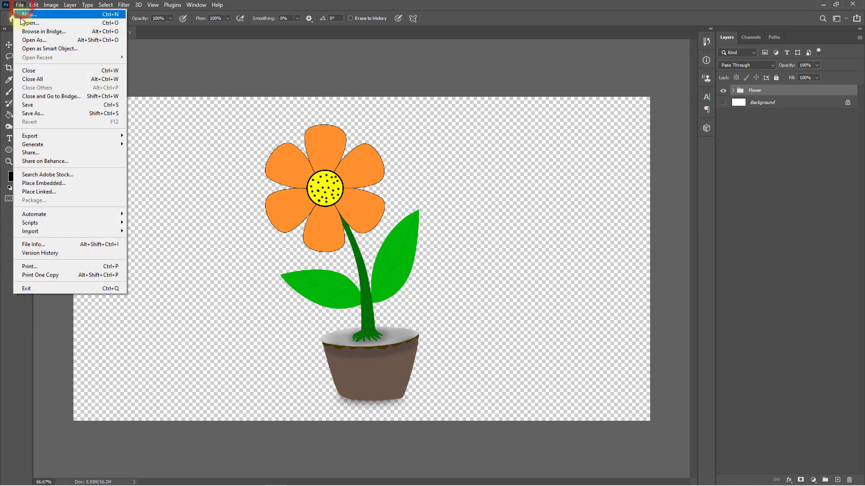
click(32, 114)
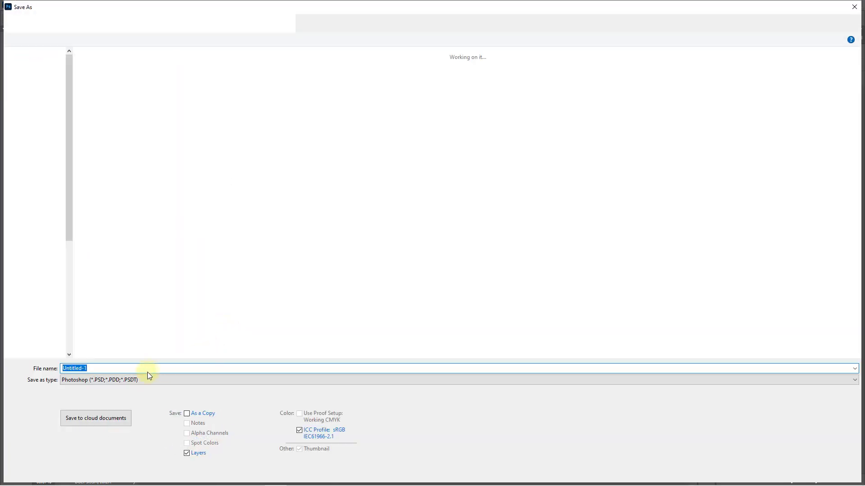
click(128, 380)
click(104, 341)
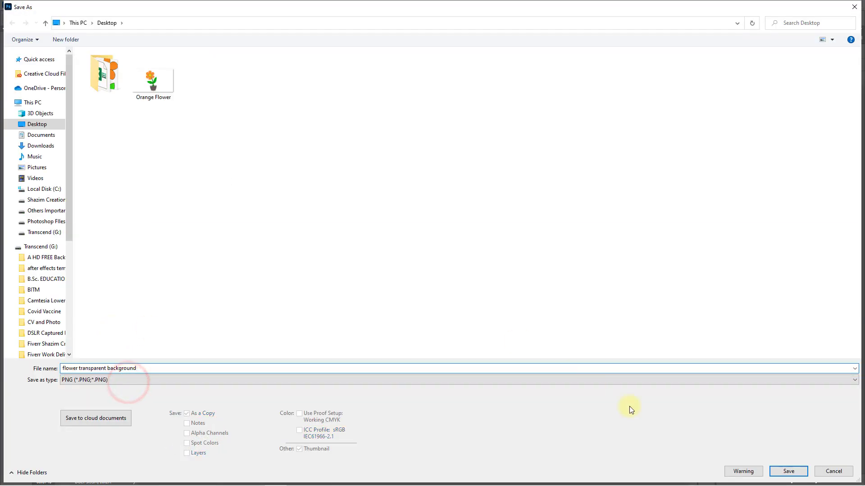
click(787, 471)
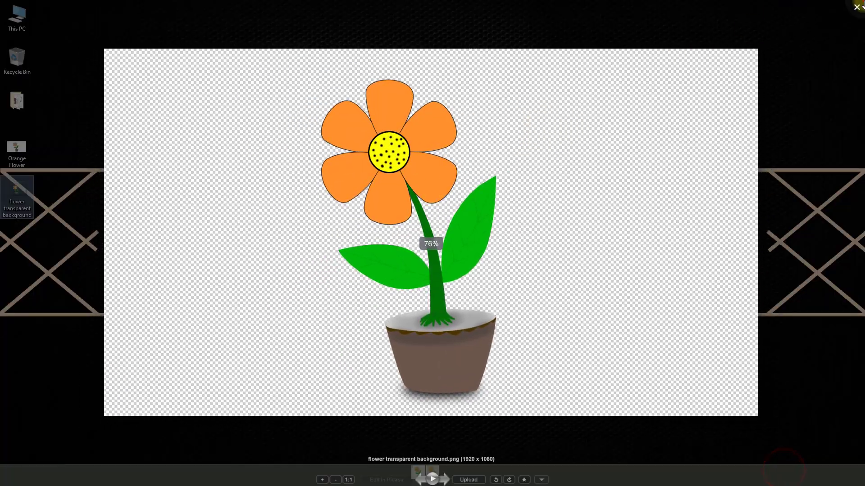
Open the flower transparent background PNG from the desktop in Picasa Photo Viewer and inspect its details up close
click(858, 5)
double_click(21, 190)
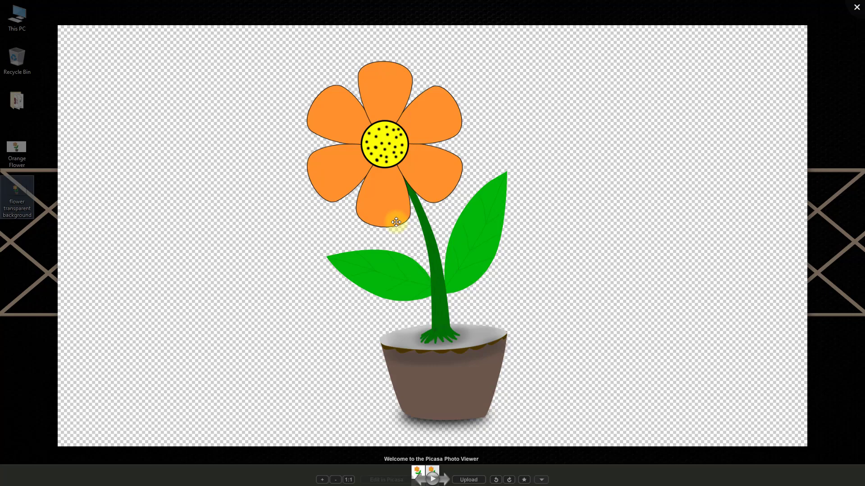
scroll(396, 222, up, 2)
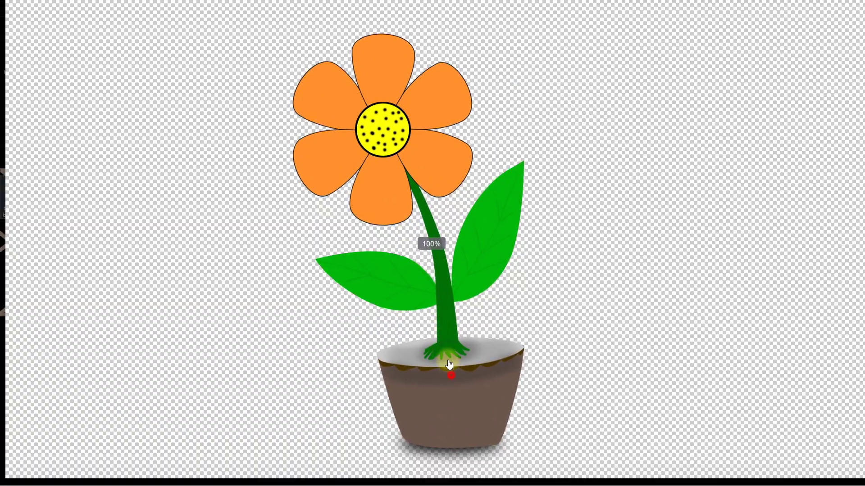
scroll(444, 356, up, 3)
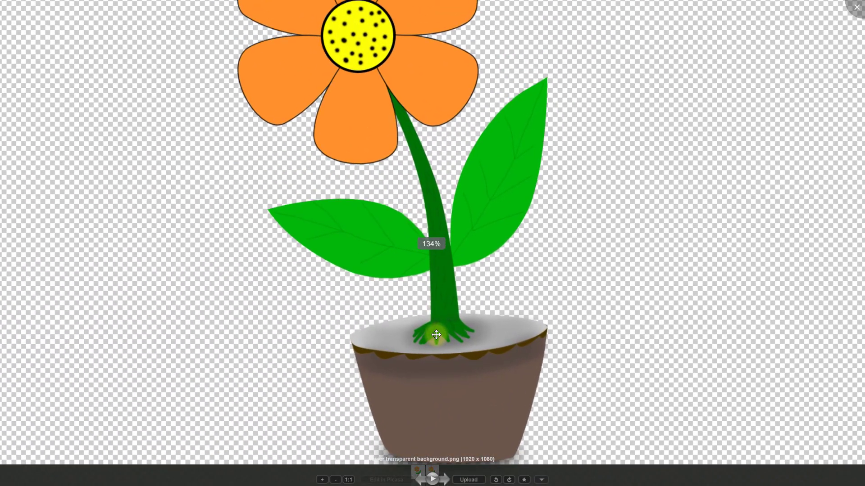
scroll(411, 170, down, 3)
click(857, 7)
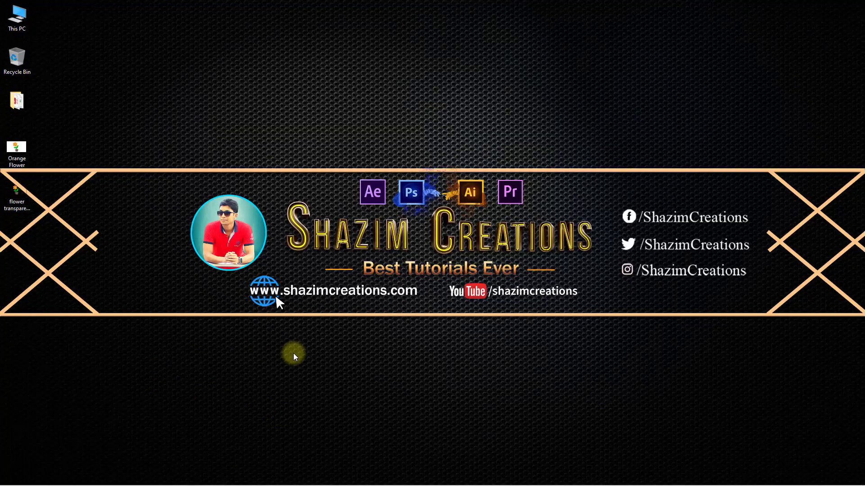
Open the Orange Flower PNG and compare it at close range with the transparent-background version
double_click(16, 150)
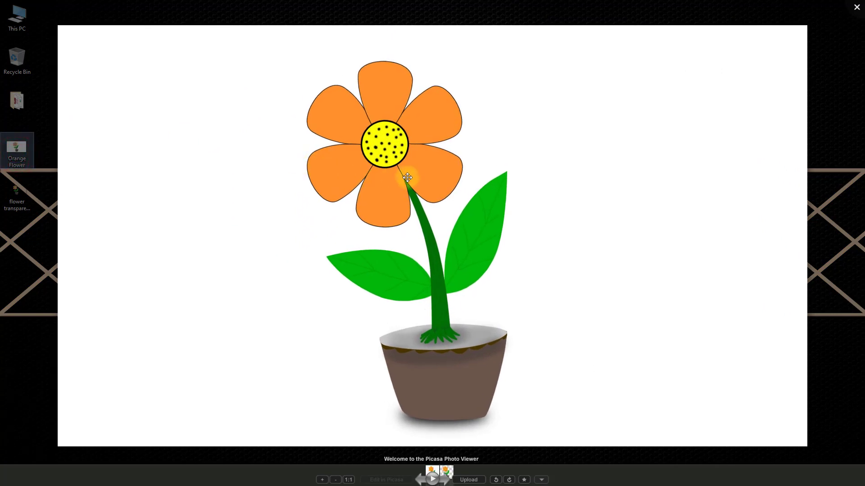
key(Right)
scroll(330, 189, up, 2)
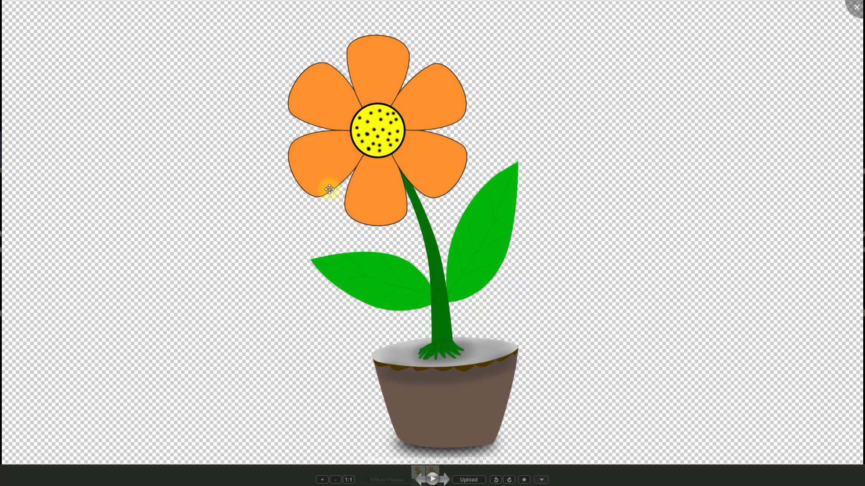
key(Left)
scroll(329, 189, up, 2)
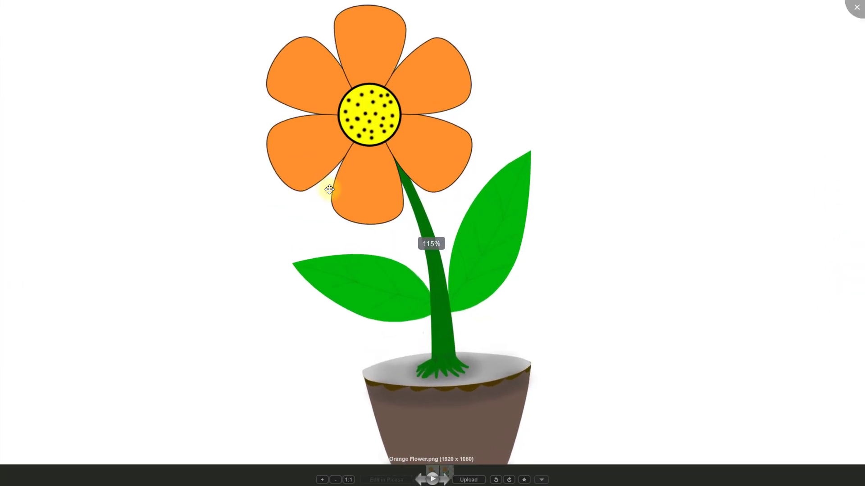
scroll(329, 189, down, 1)
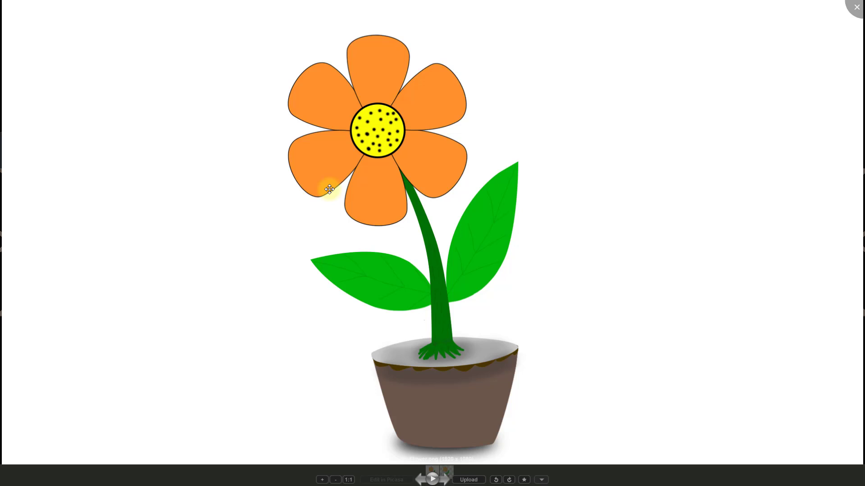
key(Right)
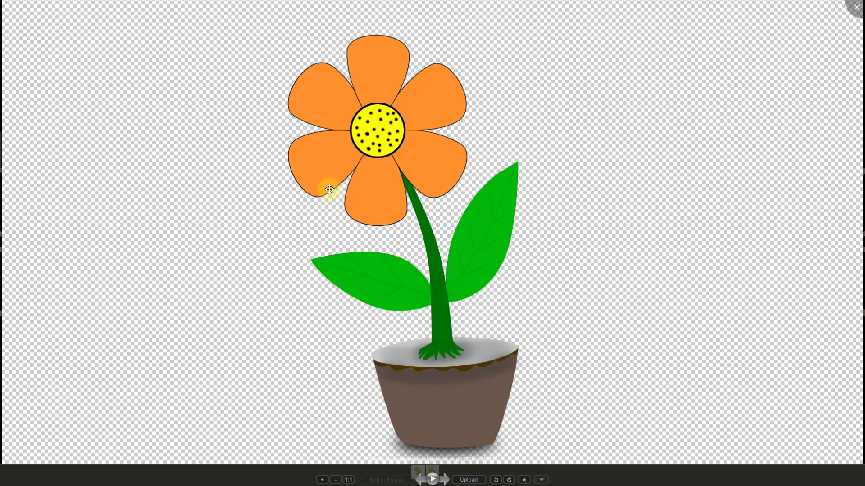